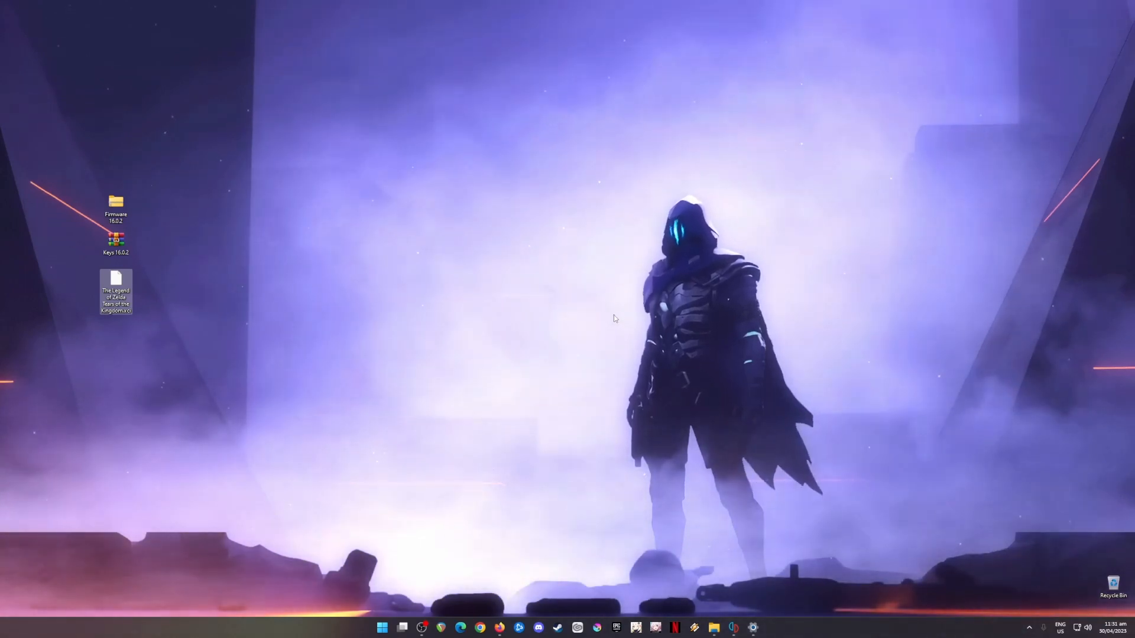
pyautogui.moveTo(248, 166); pyautogui.dragTo(86, 334)
pyautogui.click(500, 318)
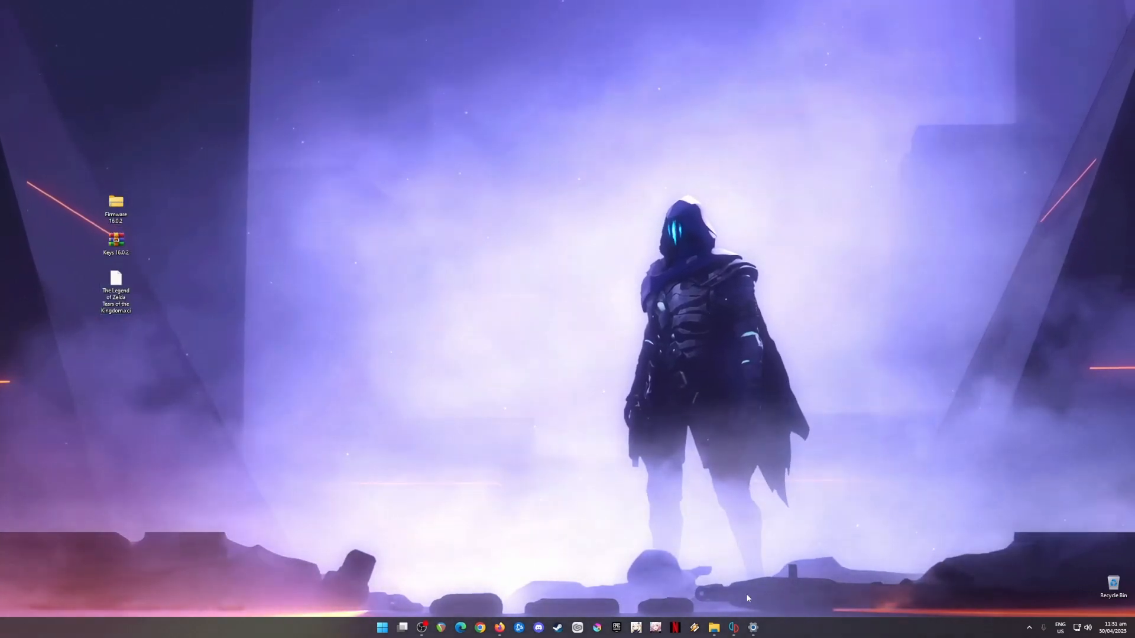
# Step: Open the yuzu emulator to show its game library, then minimize it
pyautogui.click(733, 627)
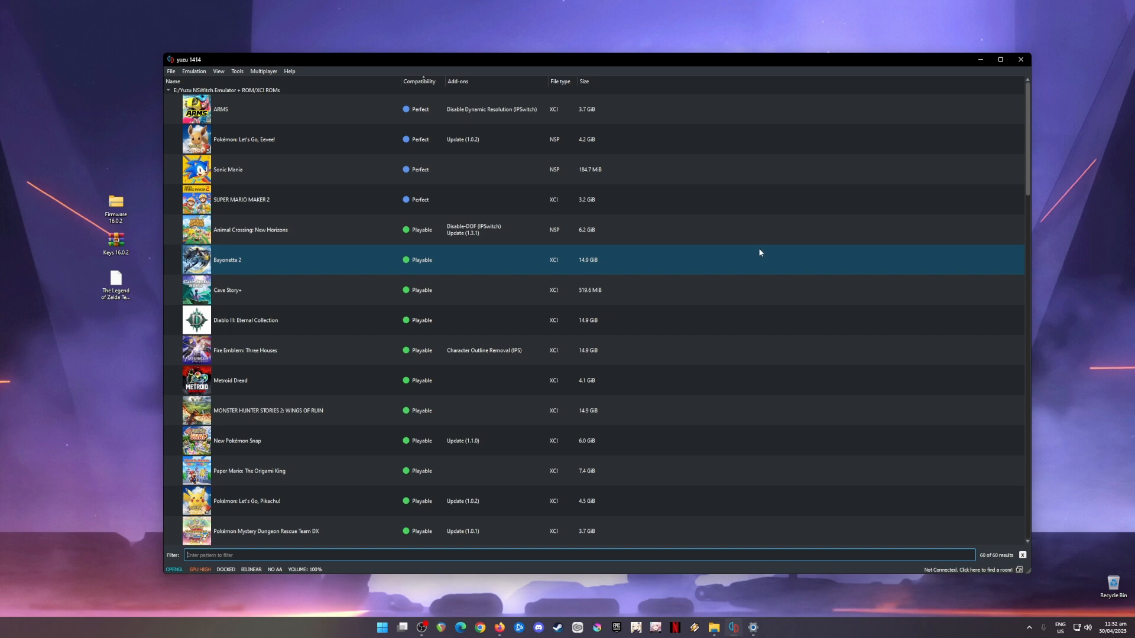
pyautogui.moveTo(64, 183); pyautogui.dragTo(151, 307)
pyautogui.click(244, 58)
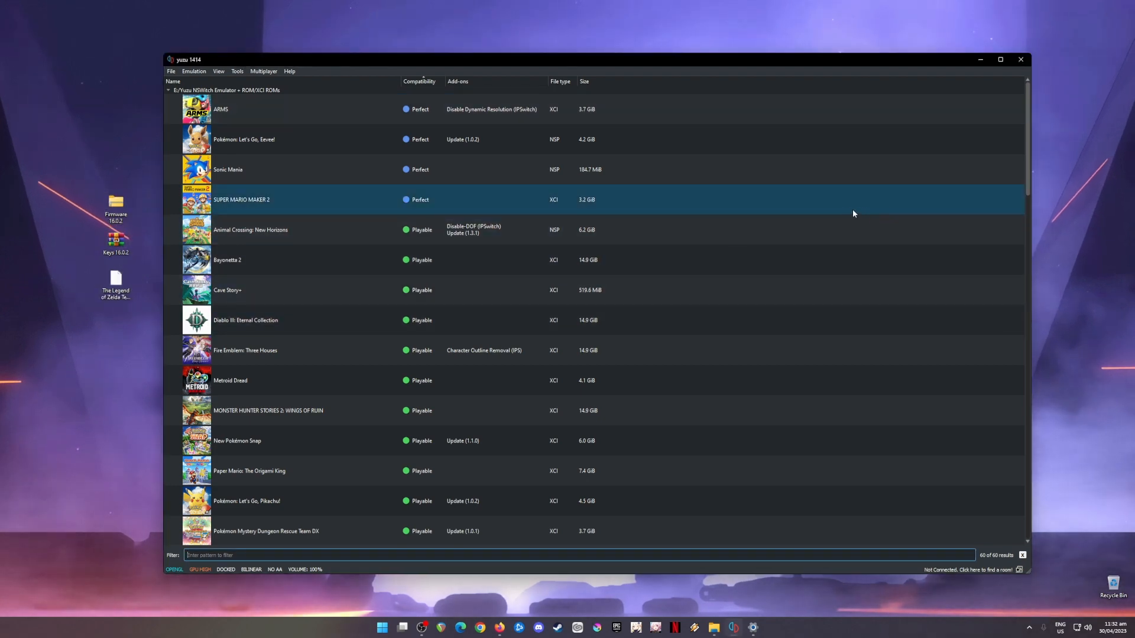
pyautogui.click(980, 59)
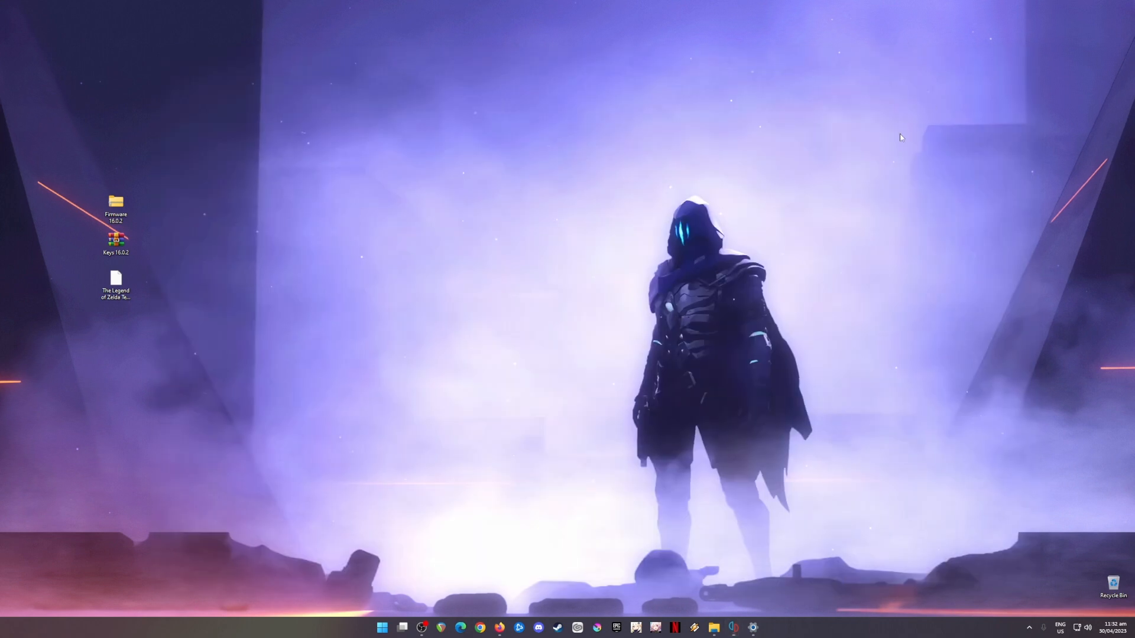
# Step: Search the web for "yuzu emulator" and open the official yuzu website
pyautogui.click(499, 627)
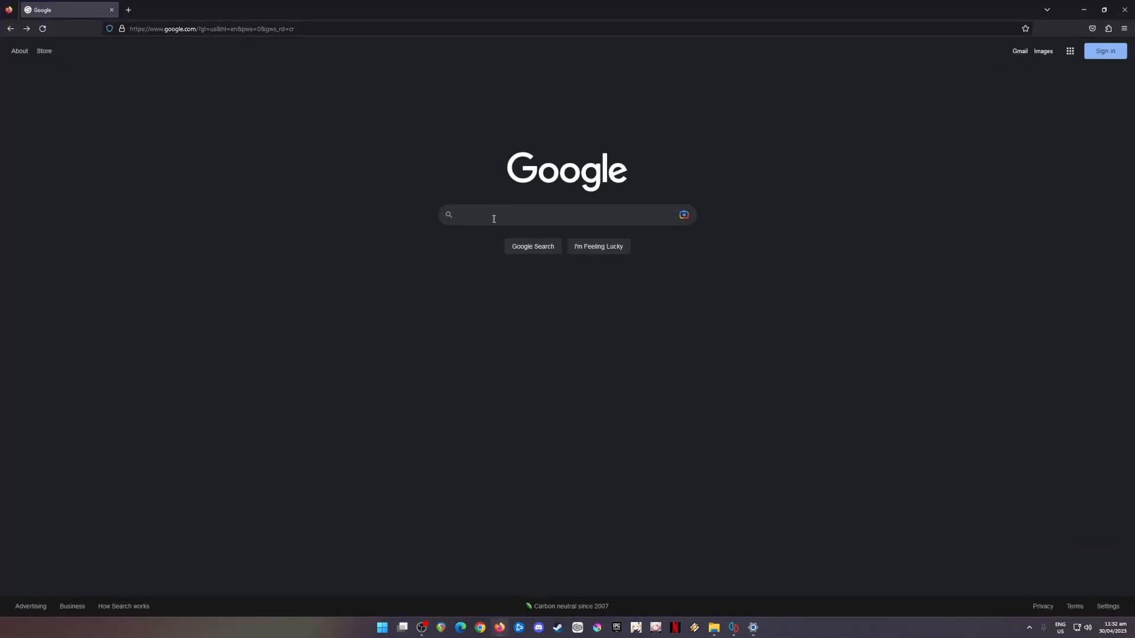
pyautogui.write('yuzu emulator')
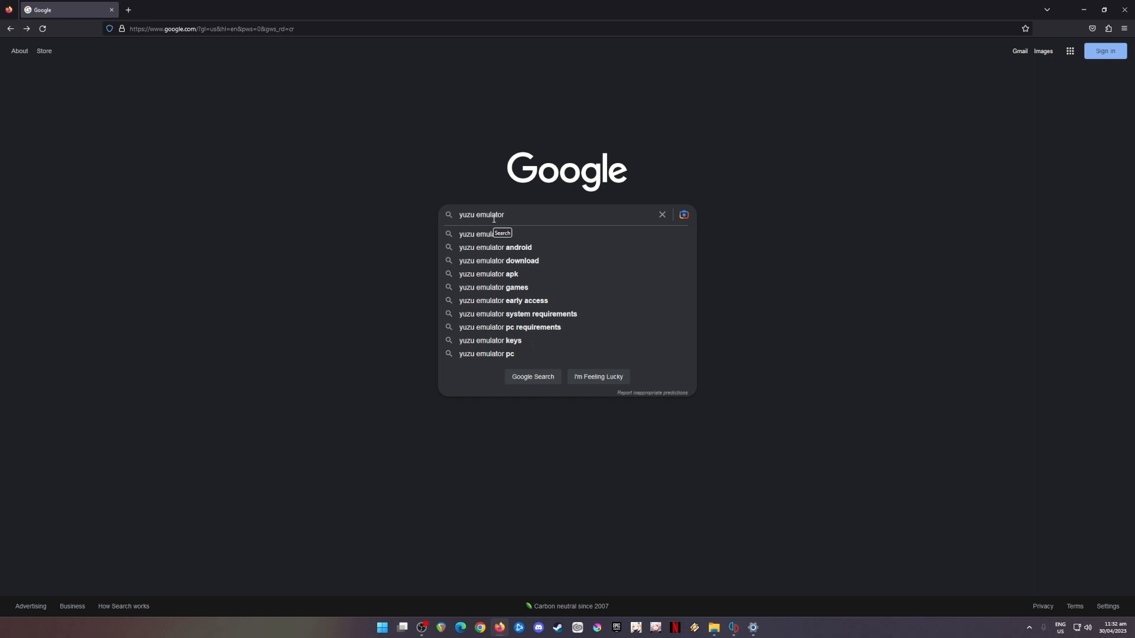
pyautogui.press('Return')
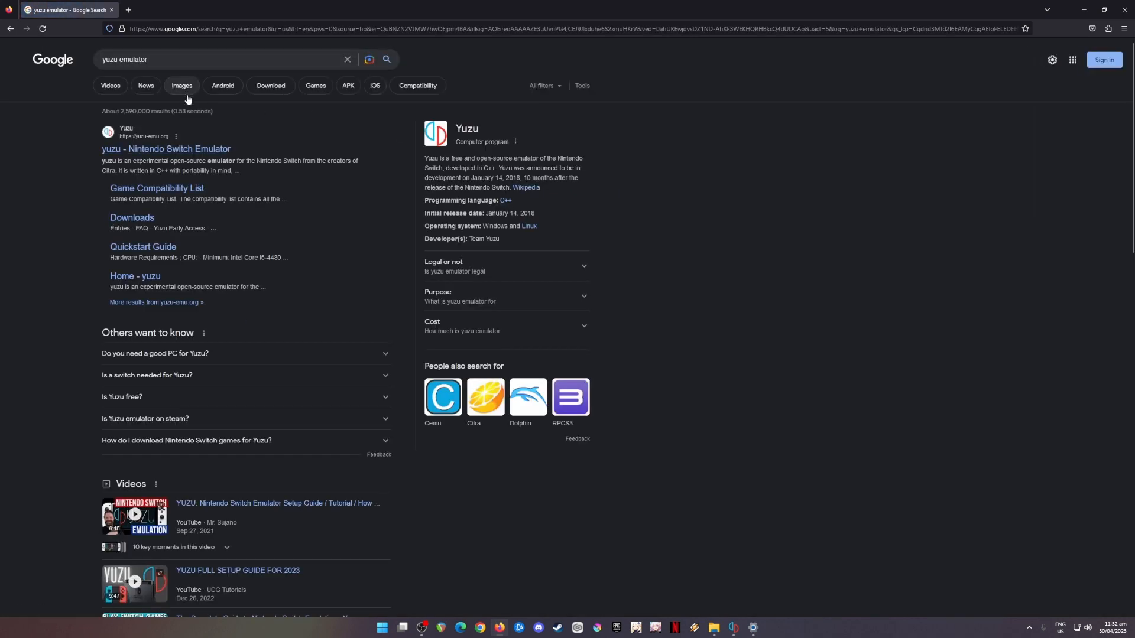
pyautogui.click(171, 148)
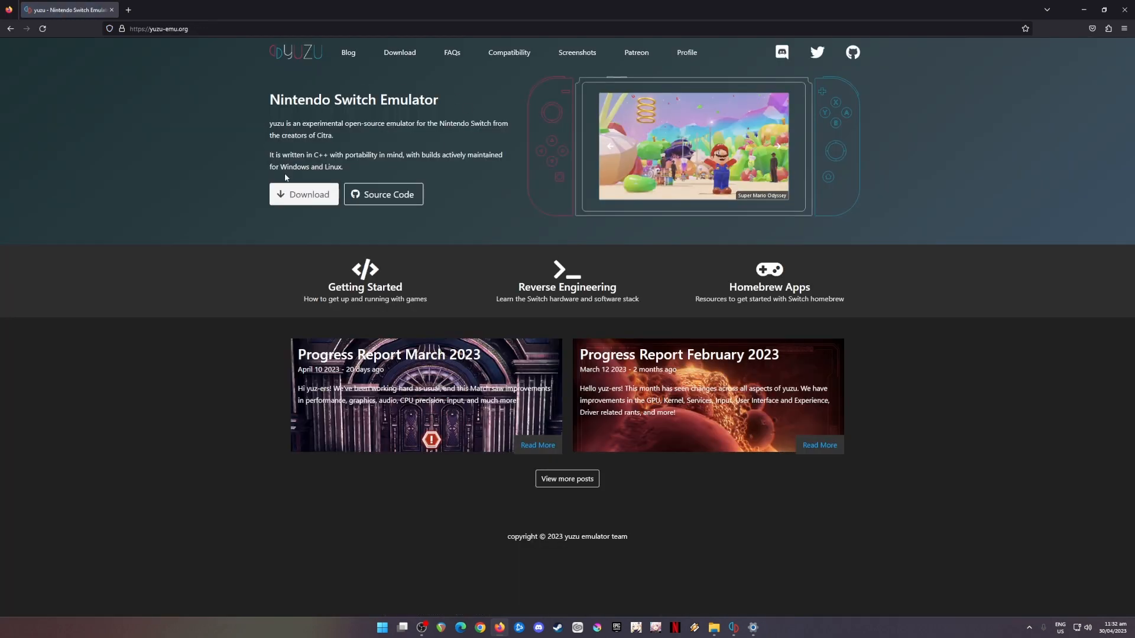
# Step: Open the yuzu downloads page, view the Linux and Windows build listings, then minimize the browser
pyautogui.click(307, 198)
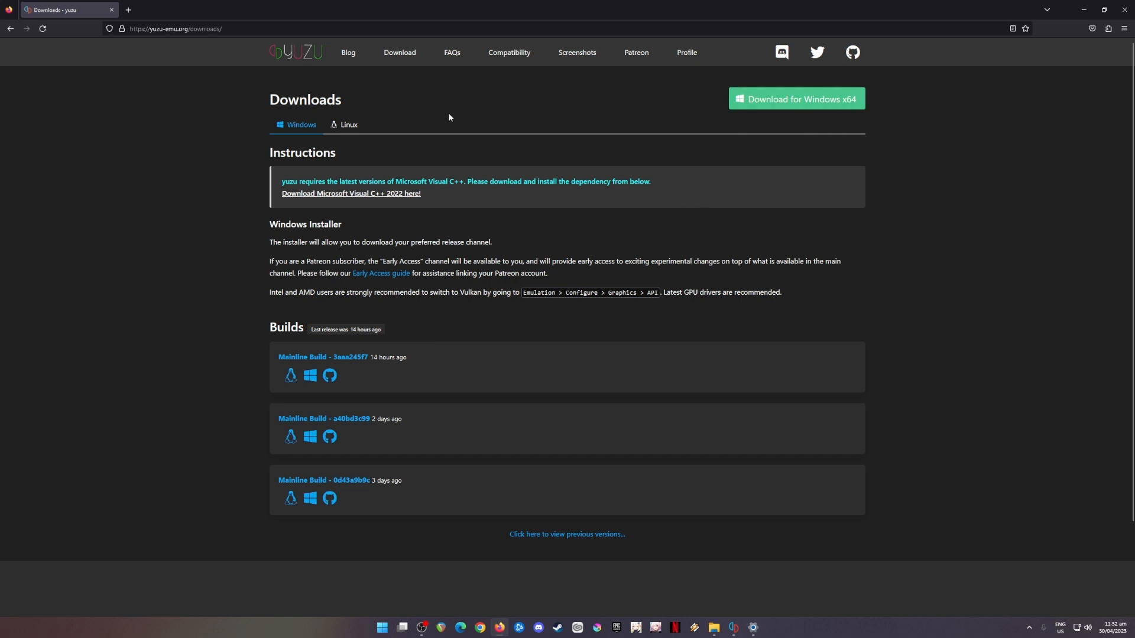
pyautogui.click(346, 127)
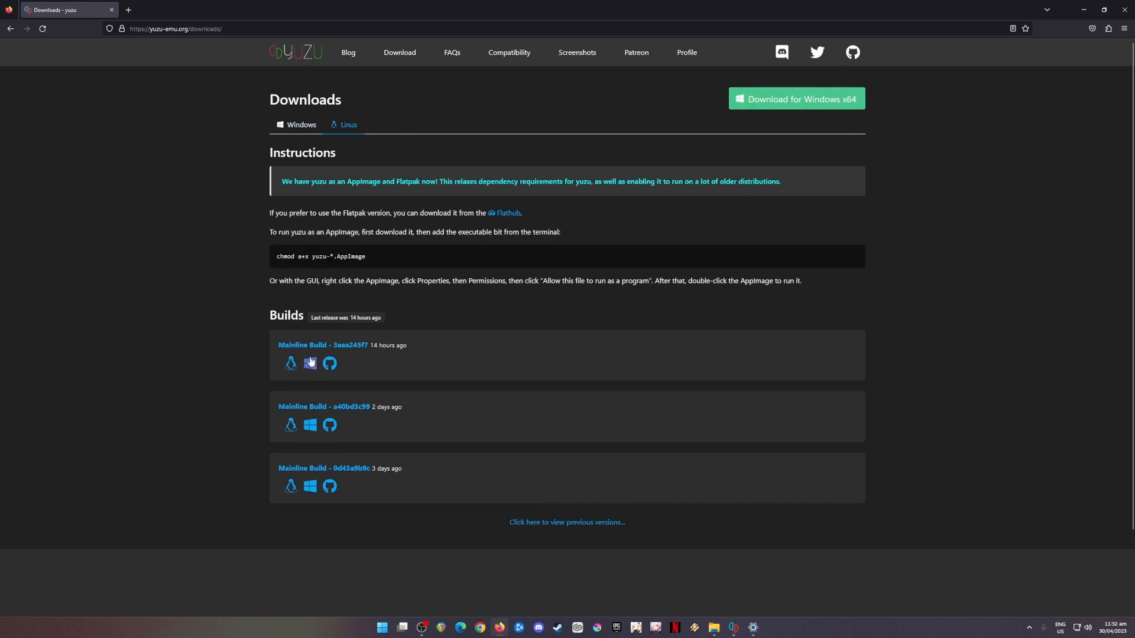
pyautogui.click(299, 128)
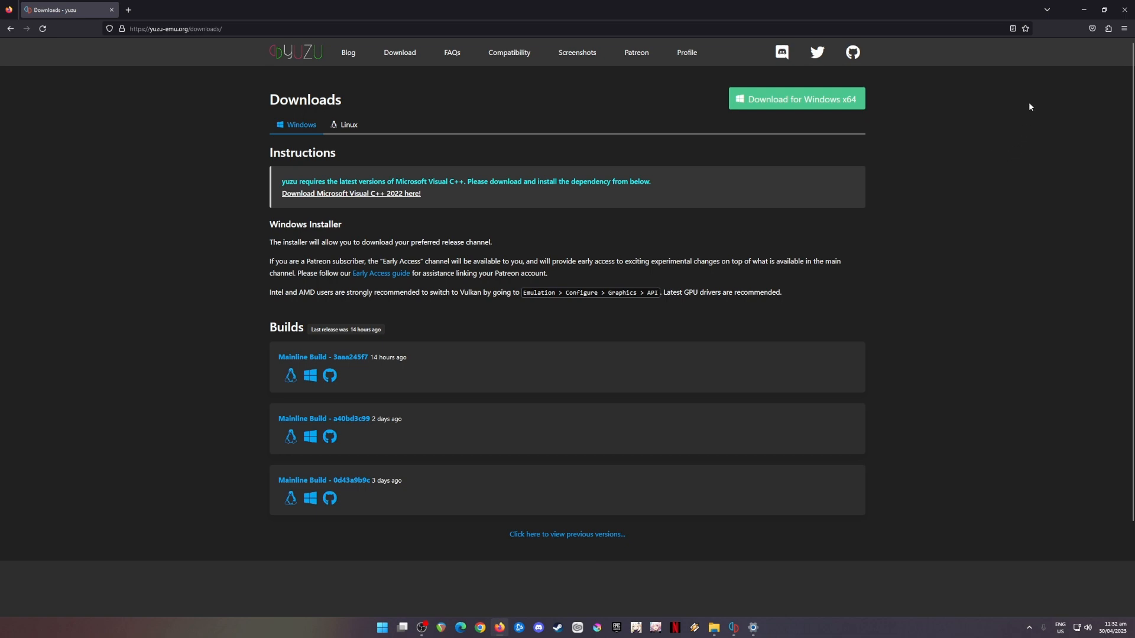
pyautogui.click(1089, 16)
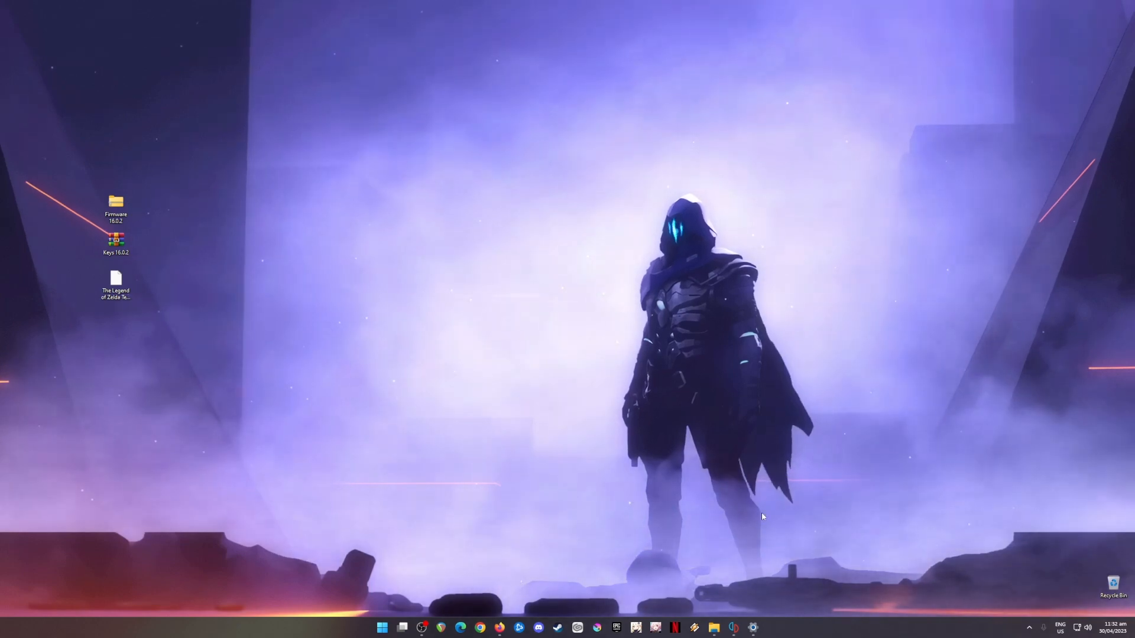
pyautogui.click(734, 627)
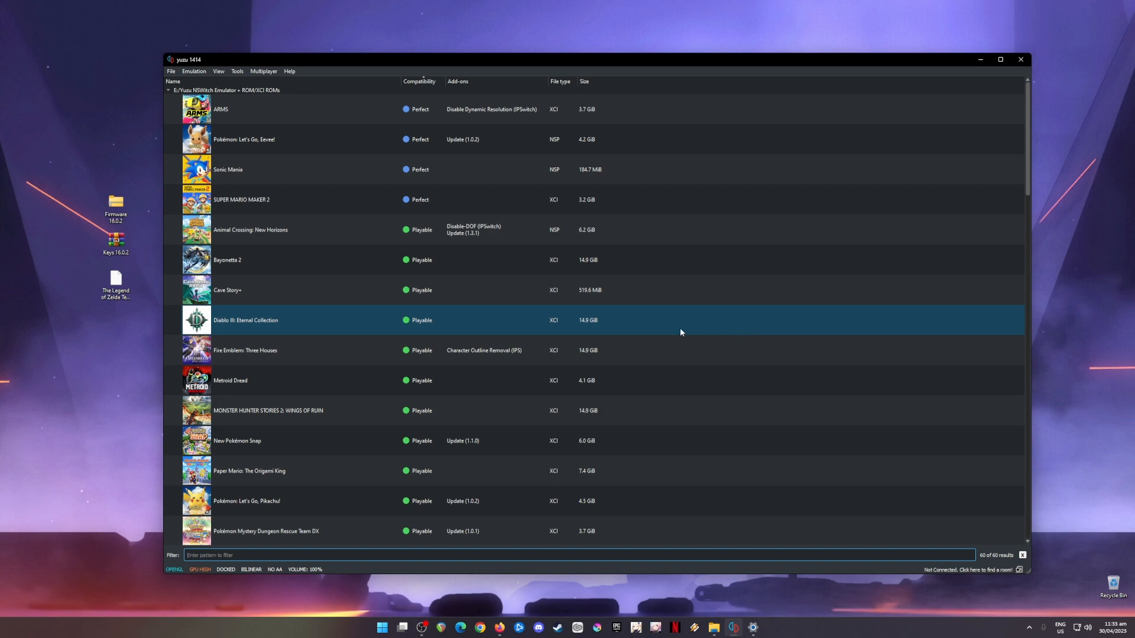
pyautogui.click(108, 301)
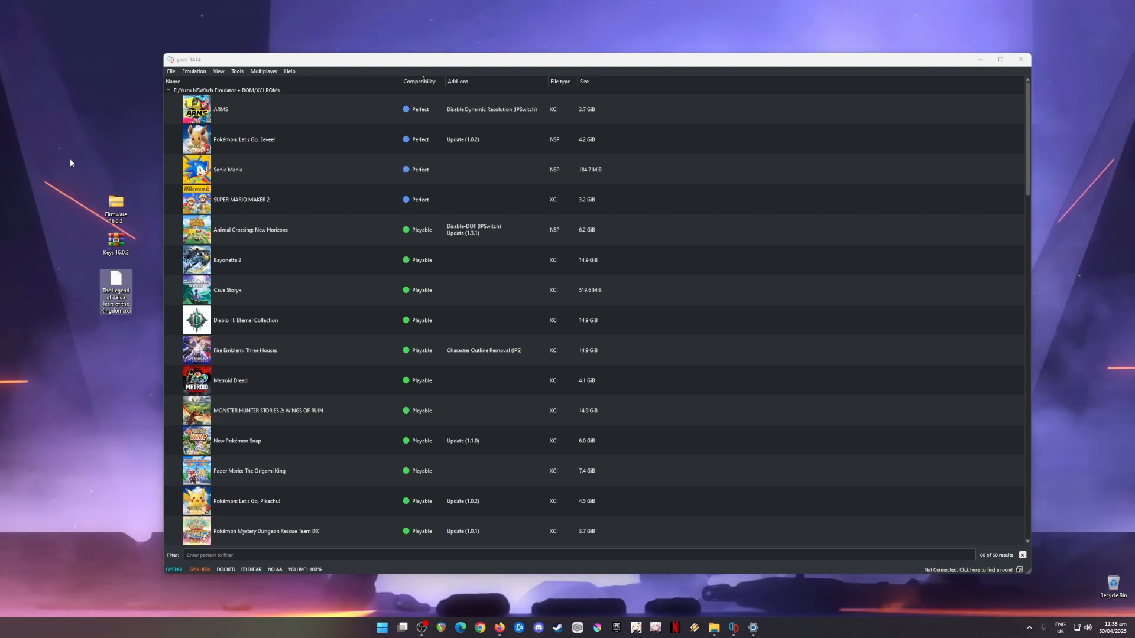
pyautogui.moveTo(71, 168); pyautogui.dragTo(141, 222)
pyautogui.moveTo(61, 232); pyautogui.dragTo(140, 254)
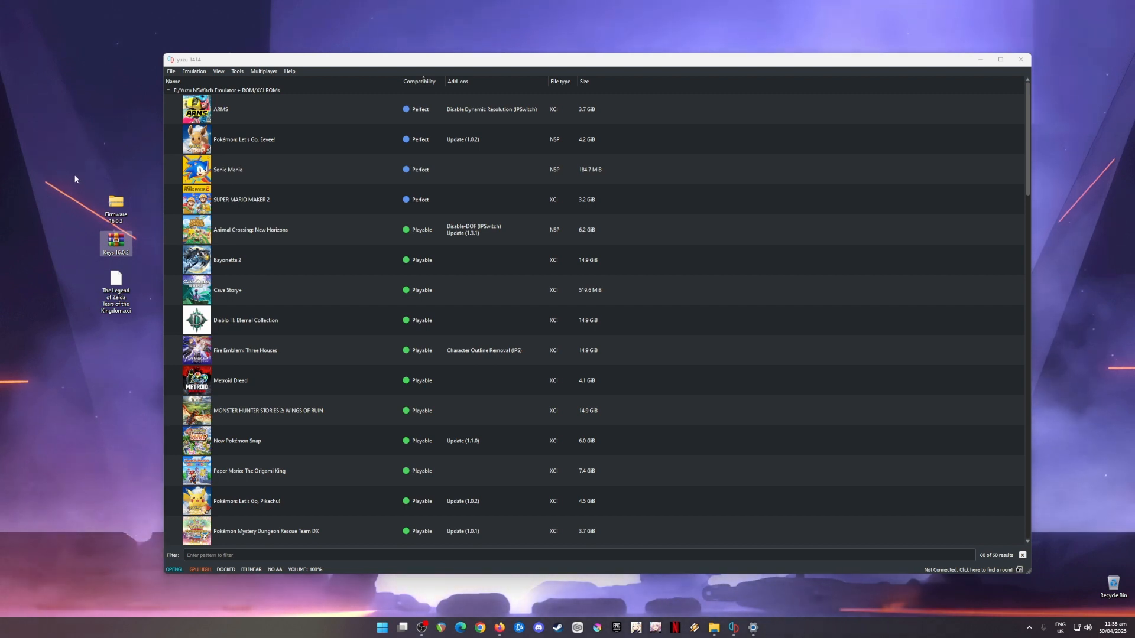
pyautogui.moveTo(72, 174); pyautogui.dragTo(138, 260)
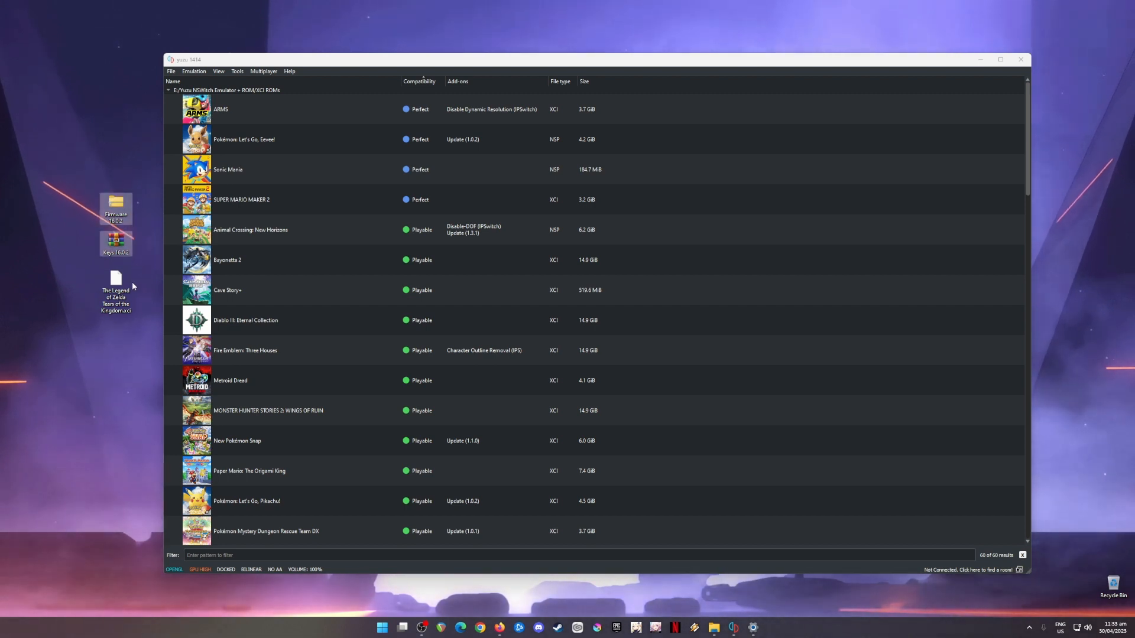
pyautogui.click(121, 313)
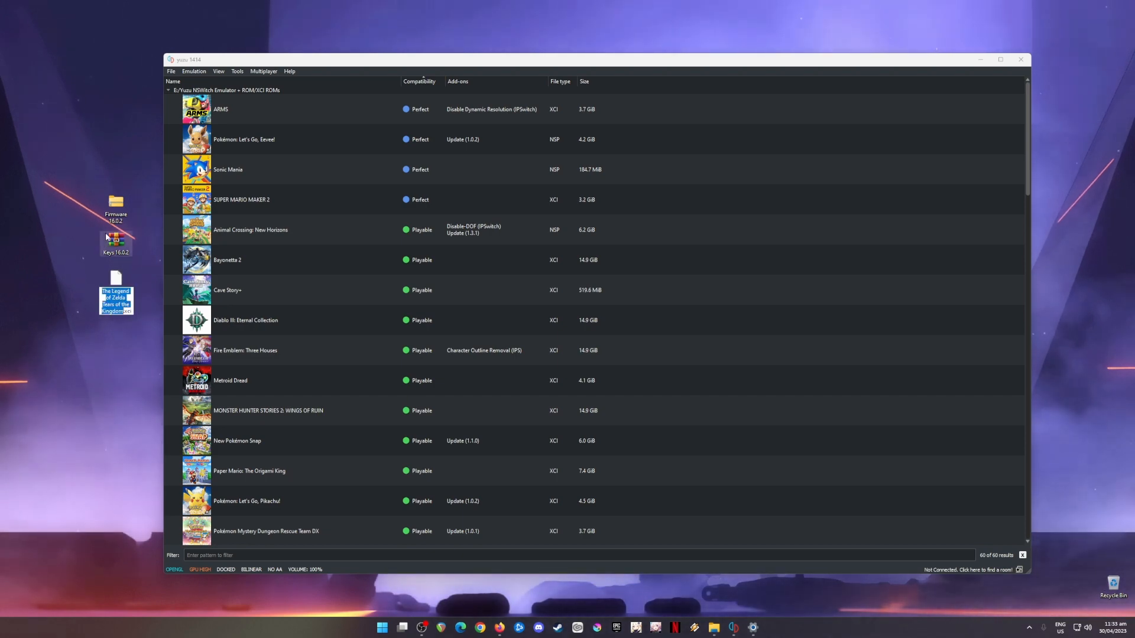
pyautogui.moveTo(150, 178); pyautogui.dragTo(82, 352)
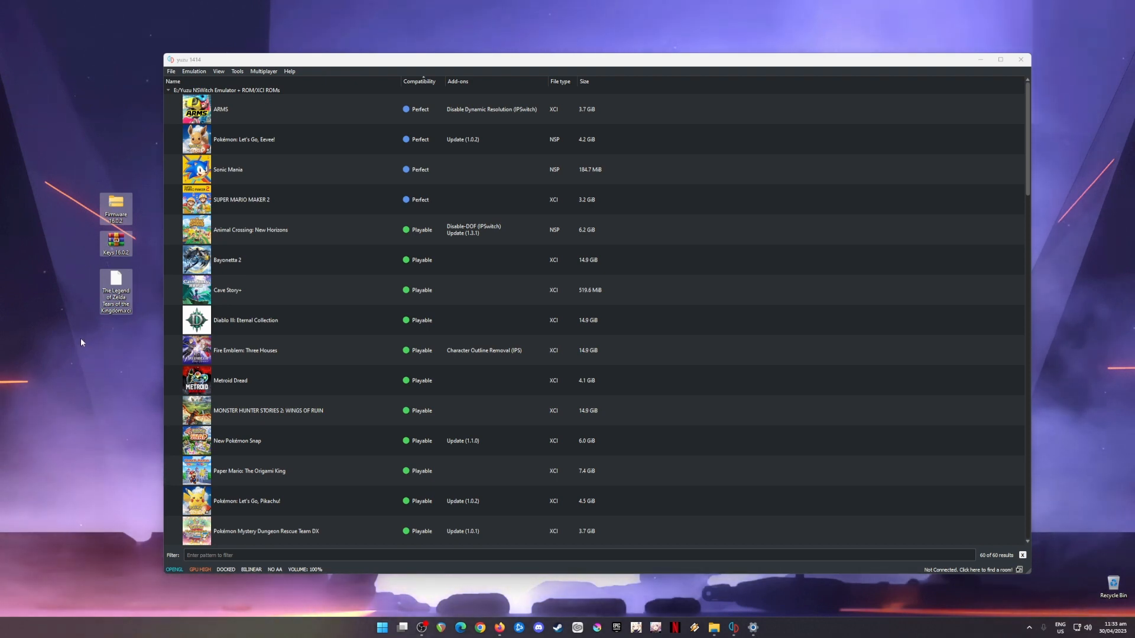
pyautogui.click(111, 360)
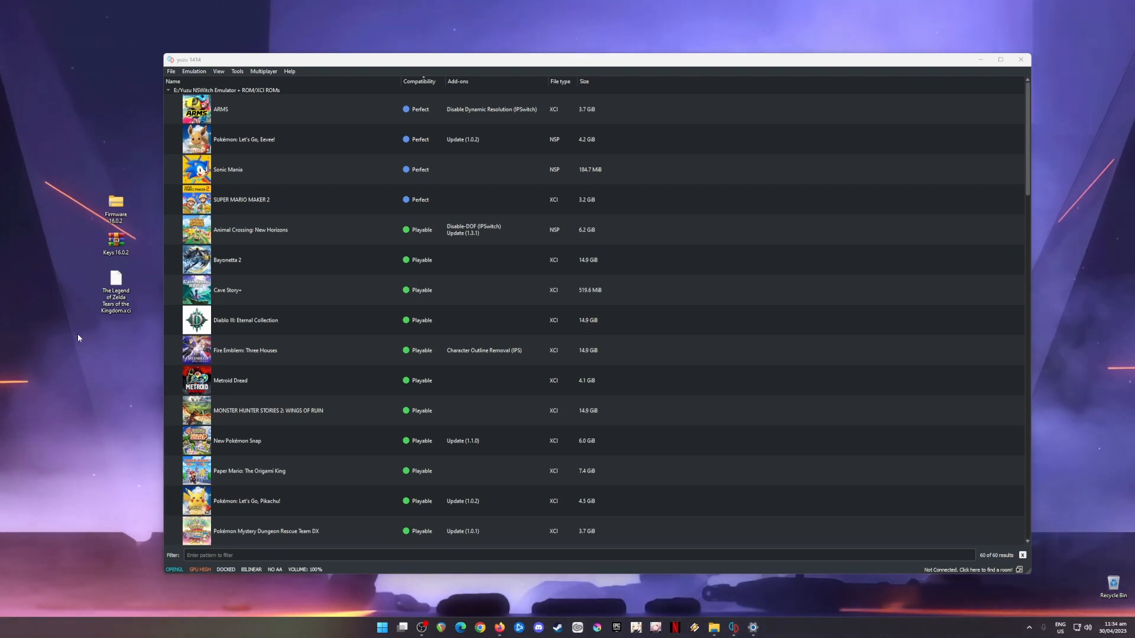
pyautogui.moveTo(116, 168); pyautogui.dragTo(65, 333)
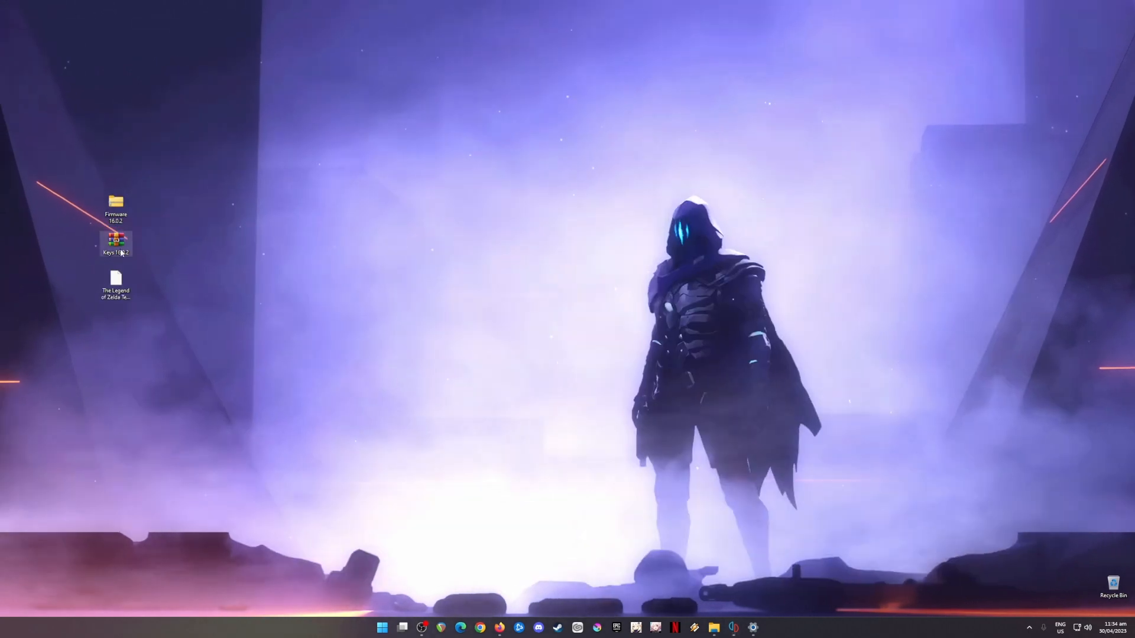
pyautogui.moveTo(154, 195); pyautogui.dragTo(110, 314)
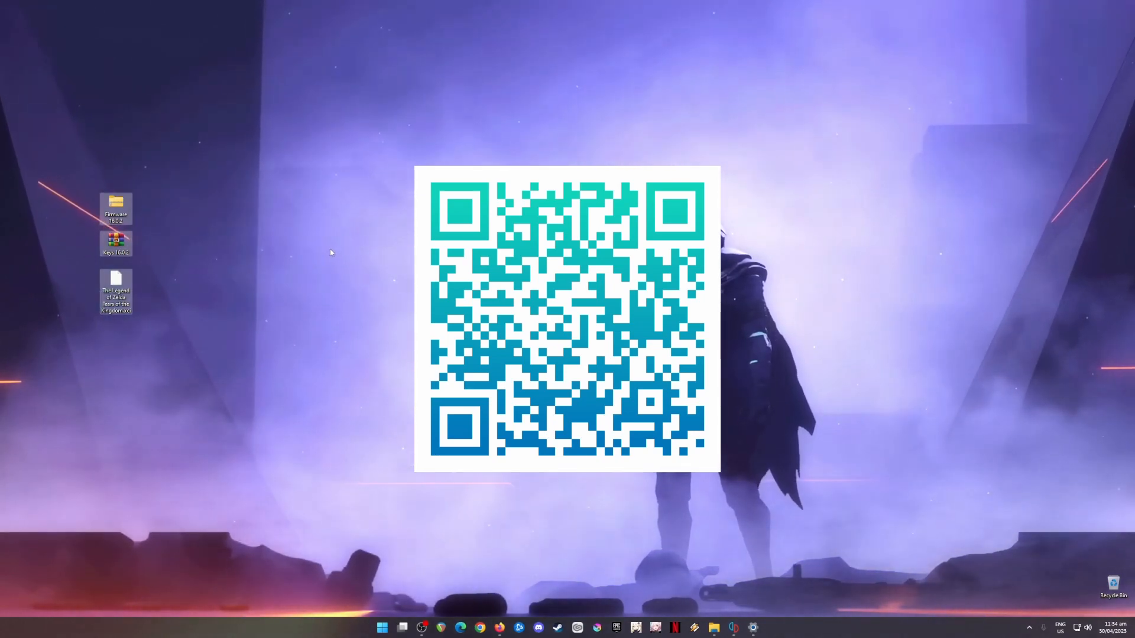
pyautogui.click(229, 340)
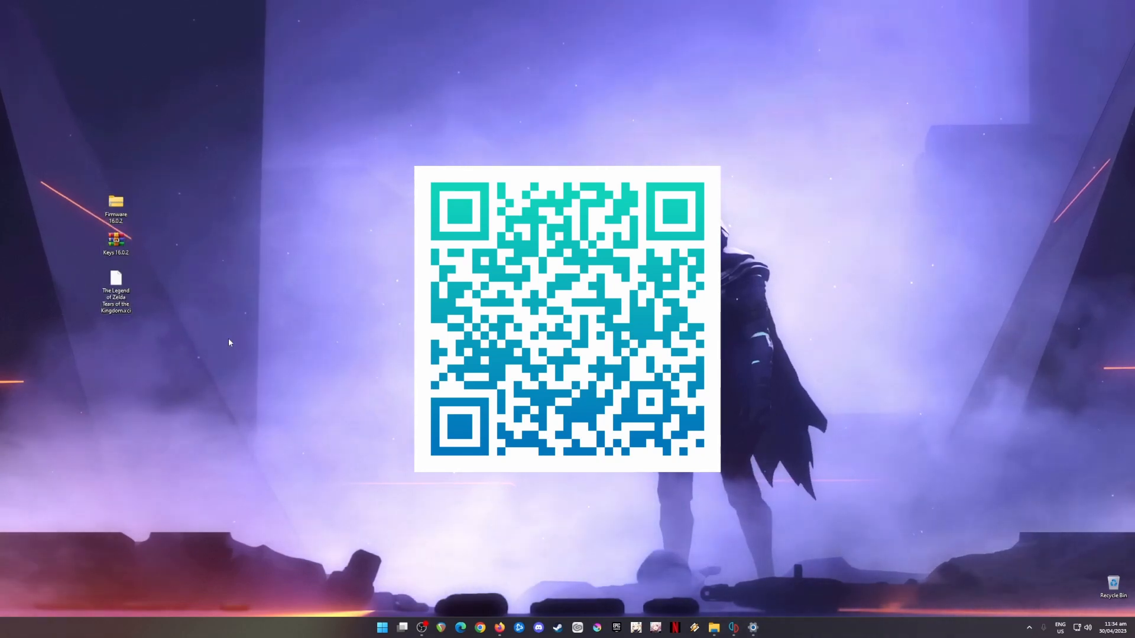
pyautogui.click(115, 297)
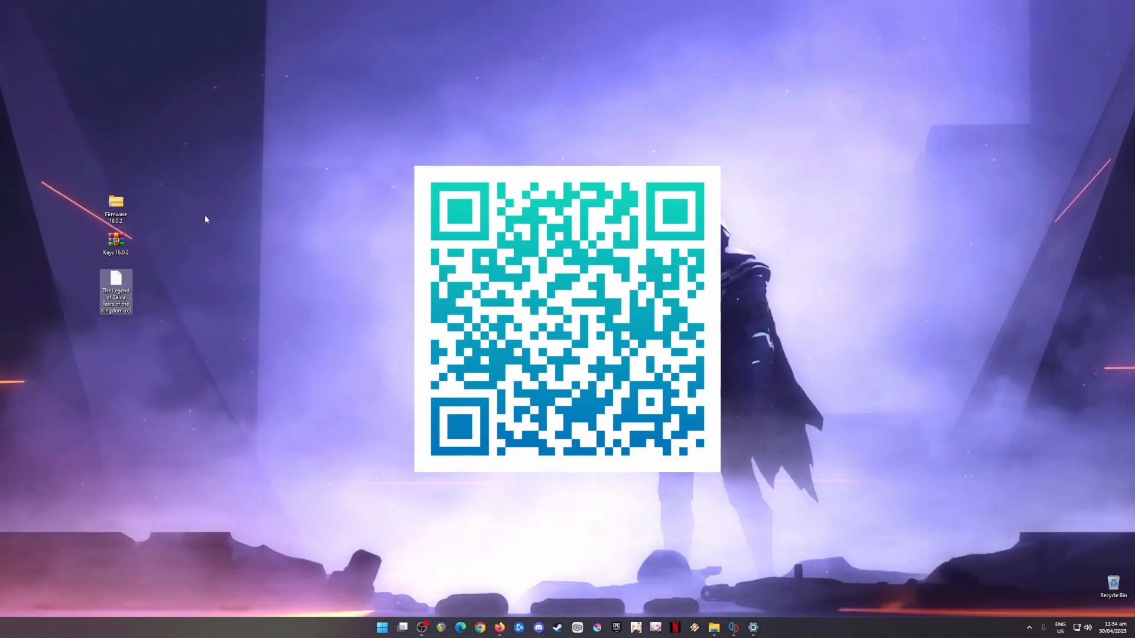
pyautogui.moveTo(176, 172); pyautogui.dragTo(80, 254)
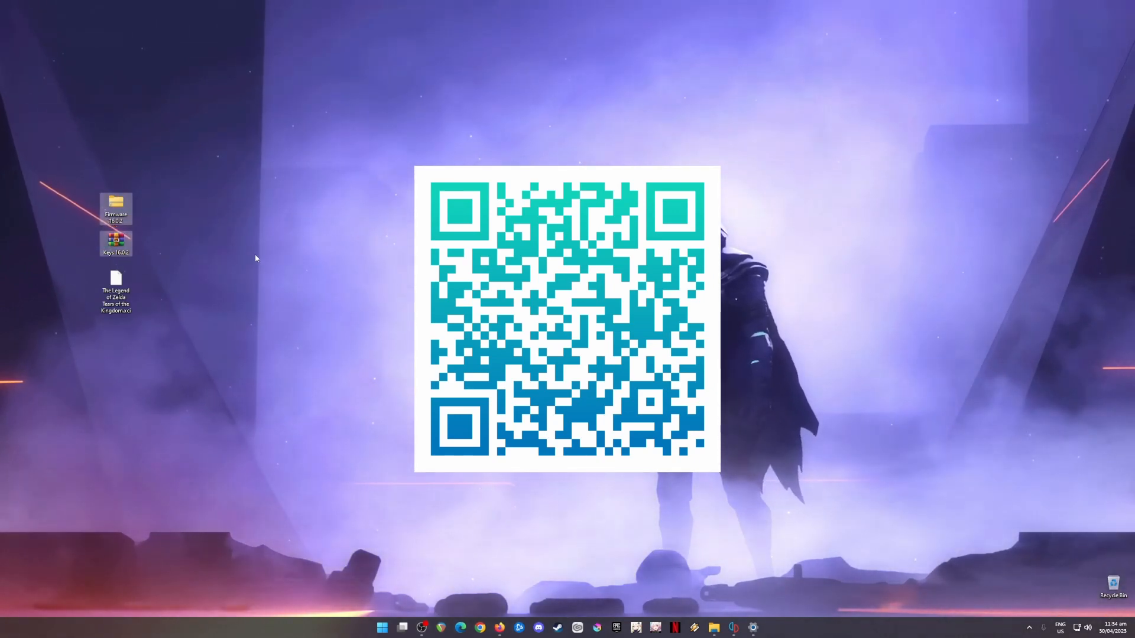
pyautogui.moveTo(189, 170); pyautogui.dragTo(51, 356)
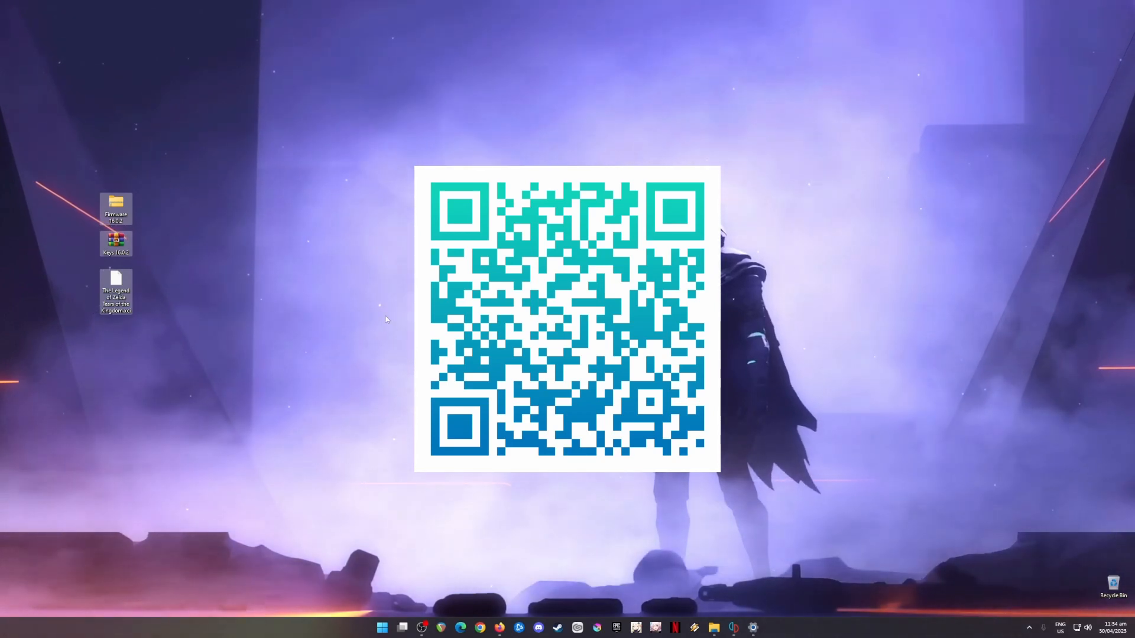
pyautogui.moveTo(236, 148); pyautogui.dragTo(88, 311)
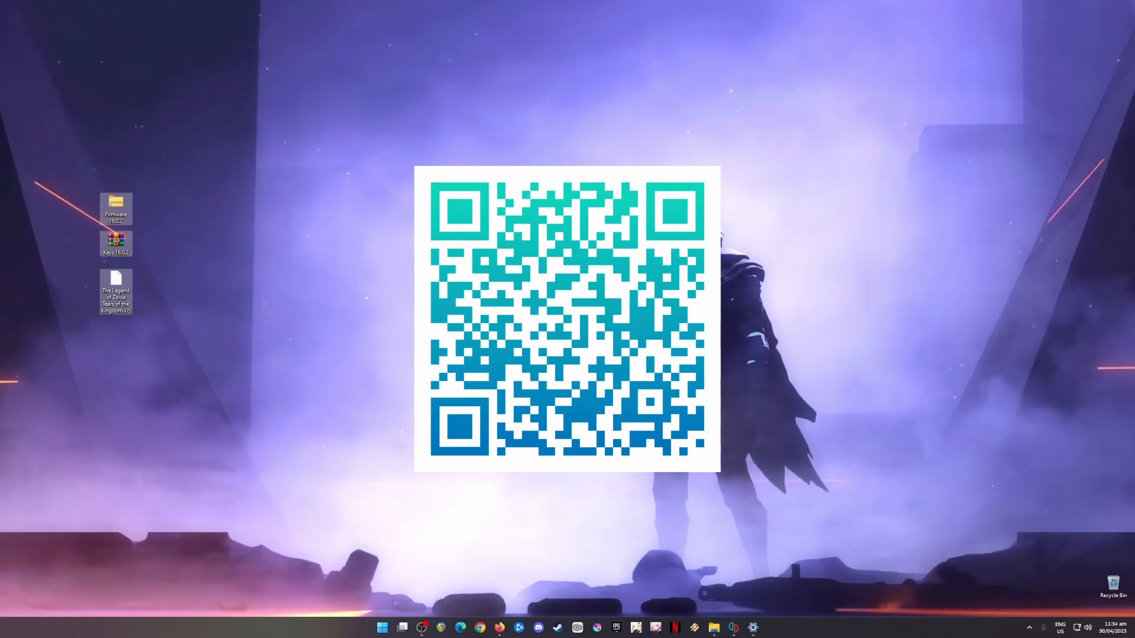
# Step: Open the yuzu folder from the emulator and enter its keys folder
pyautogui.click(733, 628)
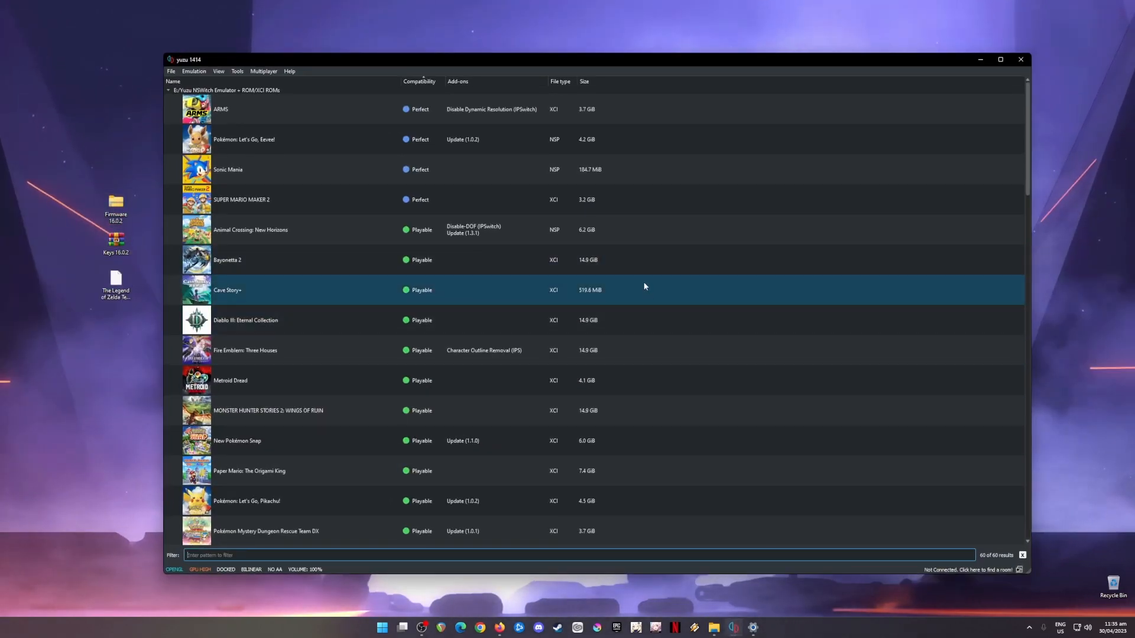
pyautogui.moveTo(123, 214); pyautogui.dragTo(146, 344)
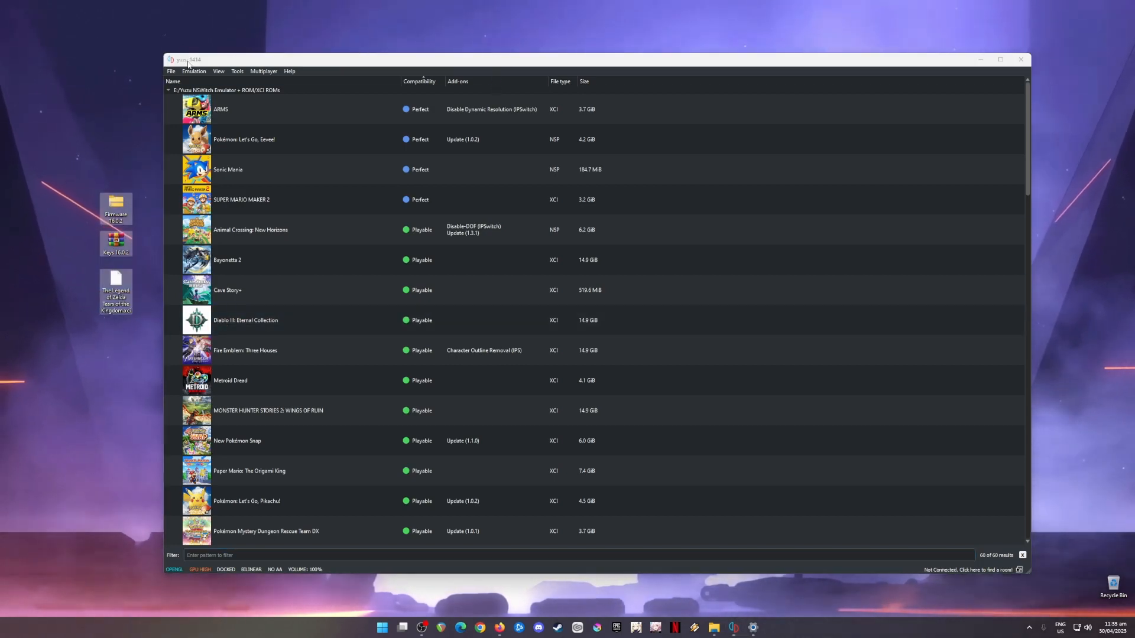
pyautogui.click(170, 71)
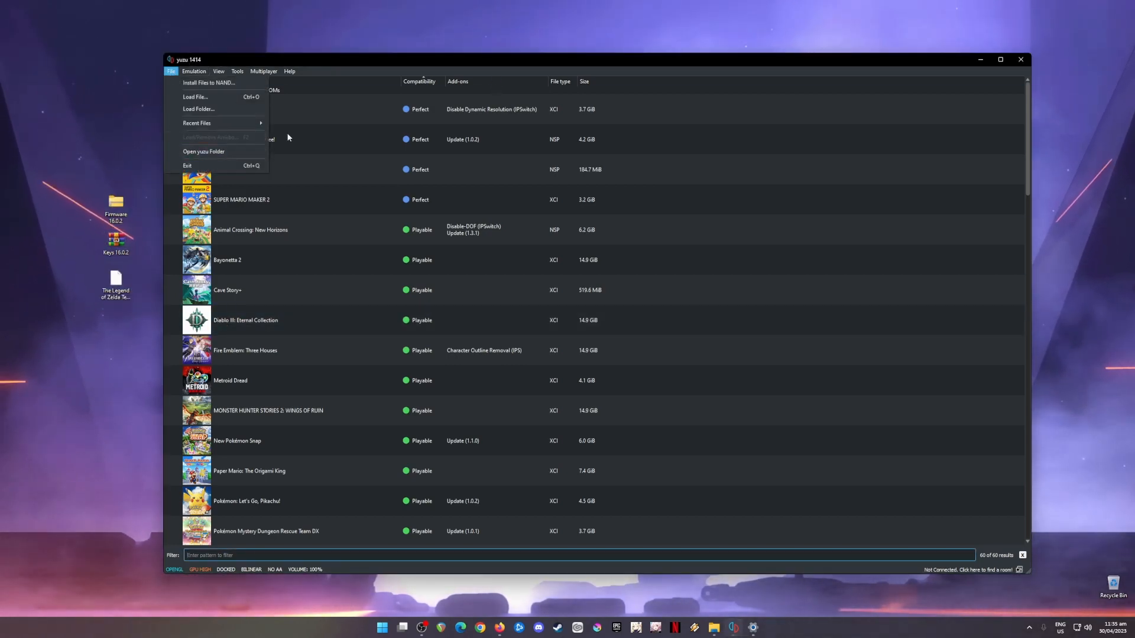
pyautogui.click(212, 152)
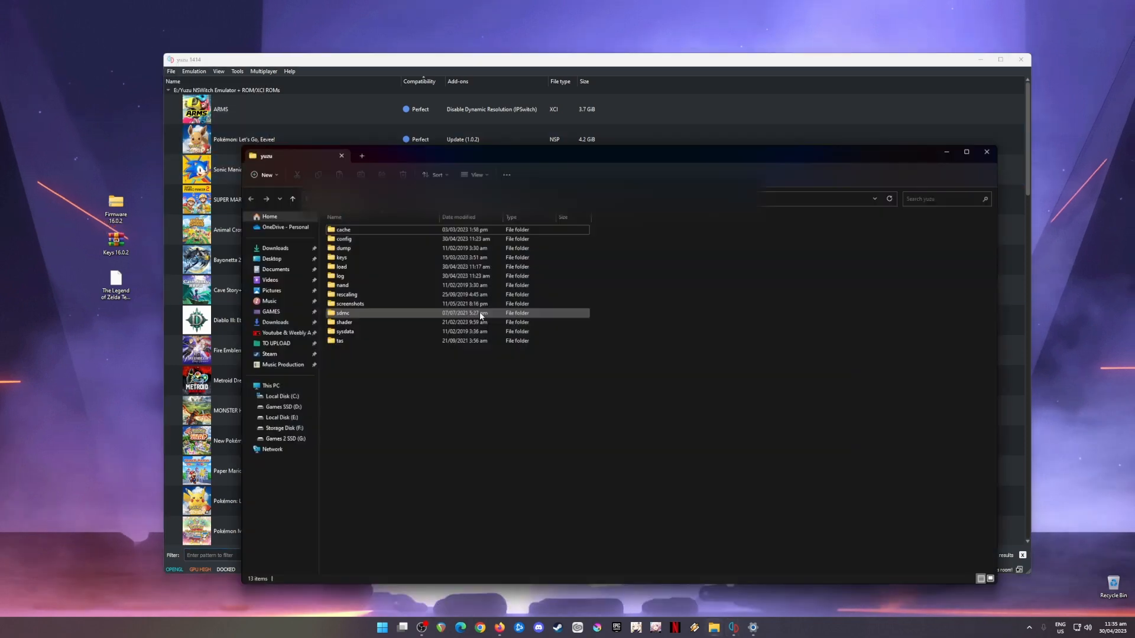
pyautogui.doubleClick(411, 257)
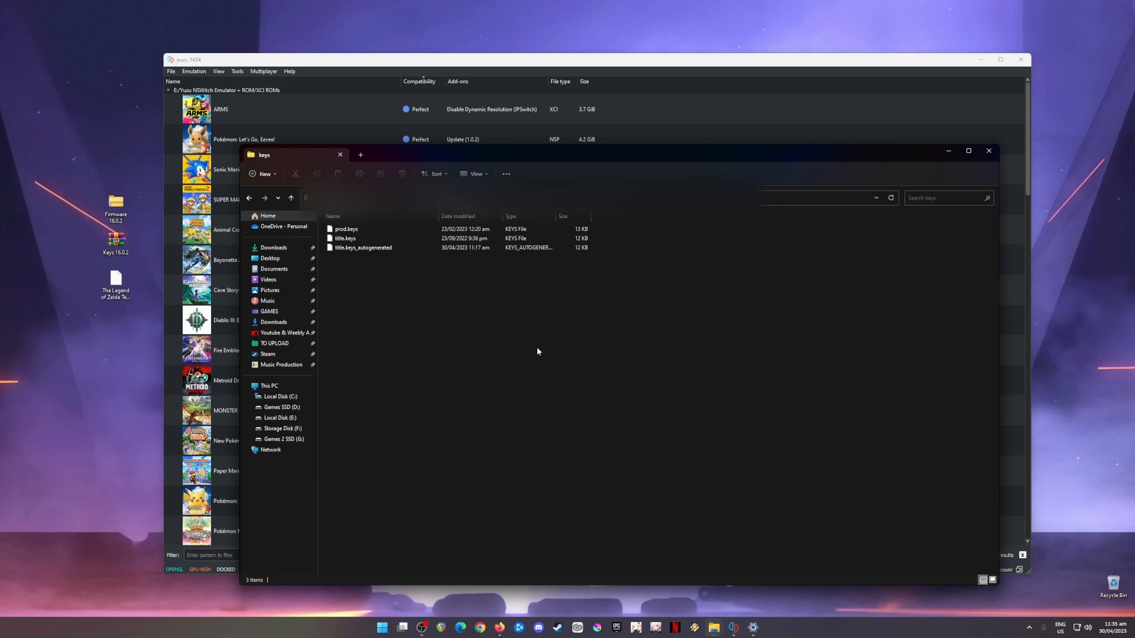
# Step: Extract prod.keys and title.keys from the Keys 16.0.2 archive into the keys folder, replacing the old files, and close the archive
pyautogui.doubleClick(121, 242)
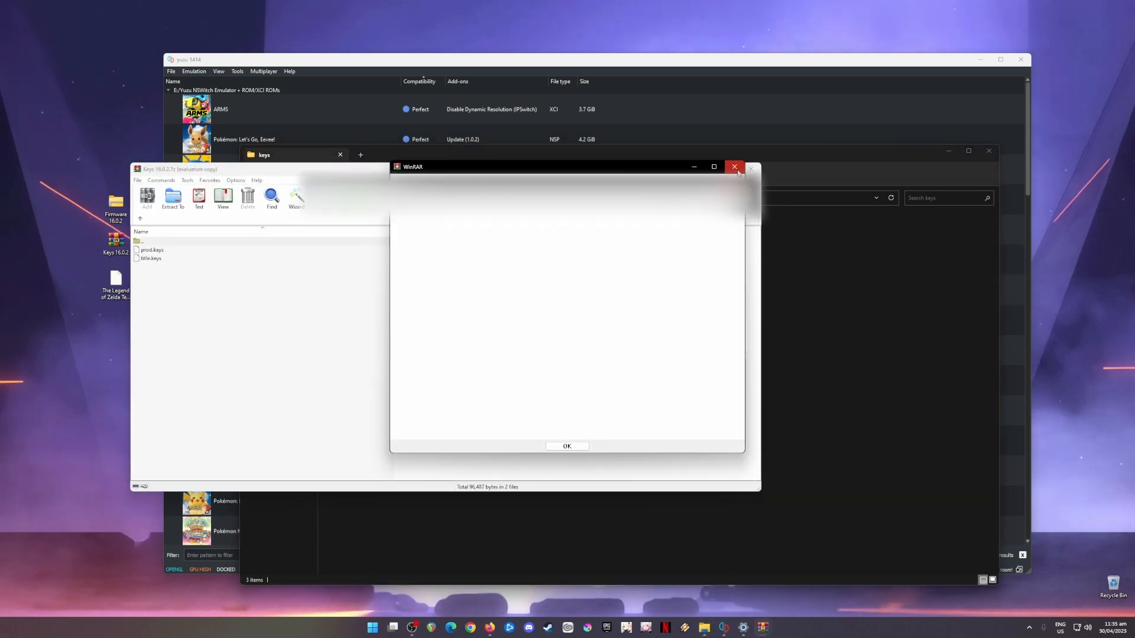
pyautogui.click(736, 168)
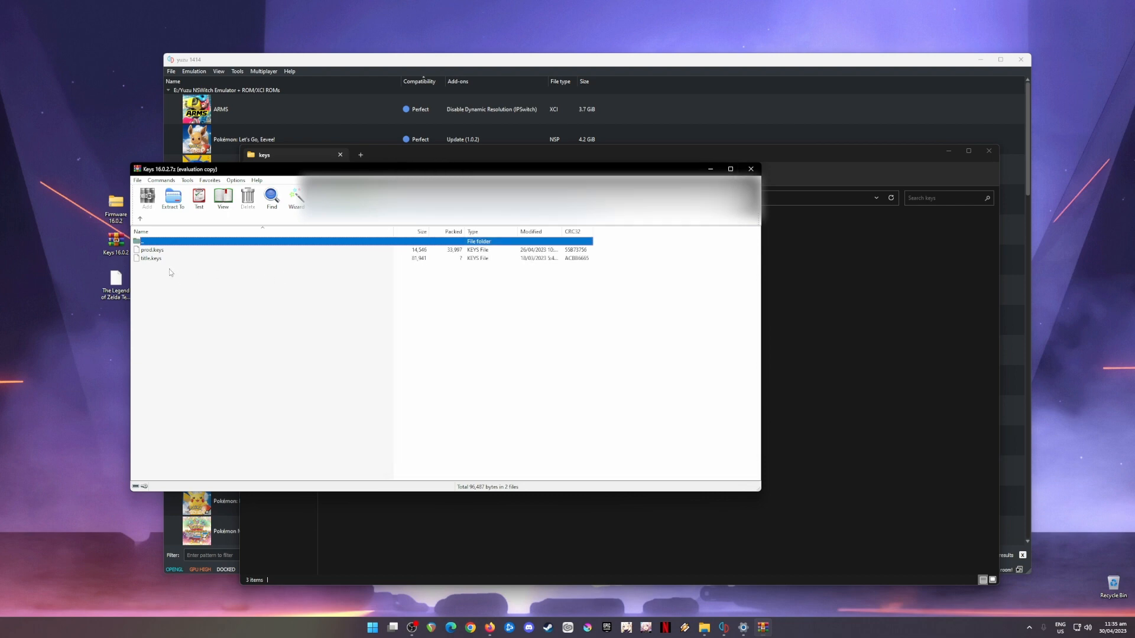
pyautogui.moveTo(169, 272); pyautogui.dragTo(837, 317)
pyautogui.click(601, 248)
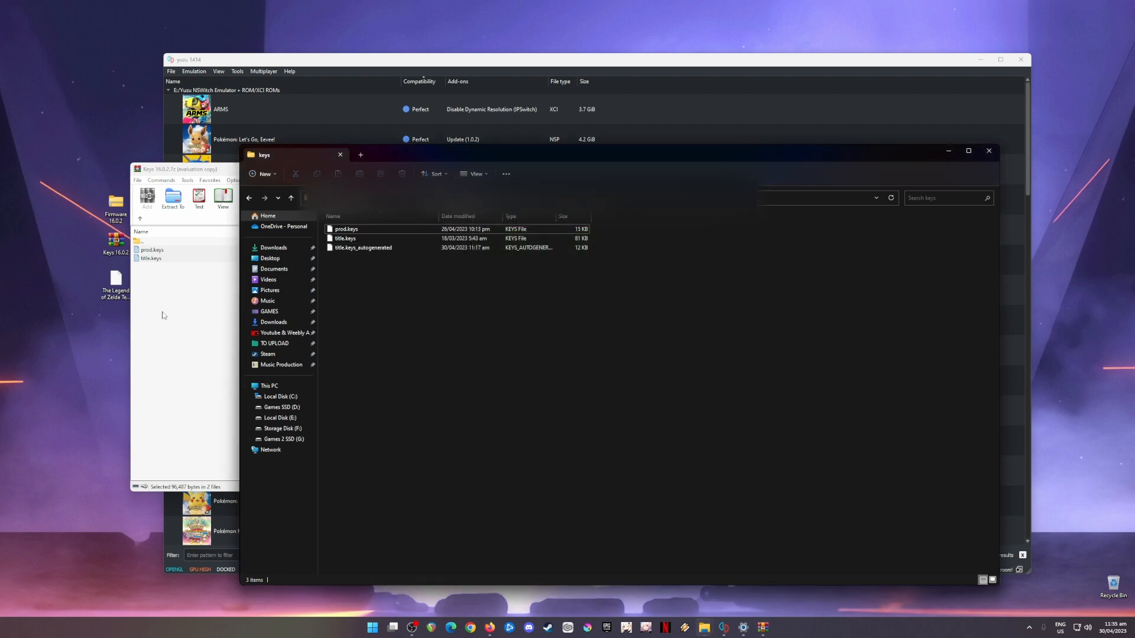
pyautogui.click(163, 315)
pyautogui.click(755, 170)
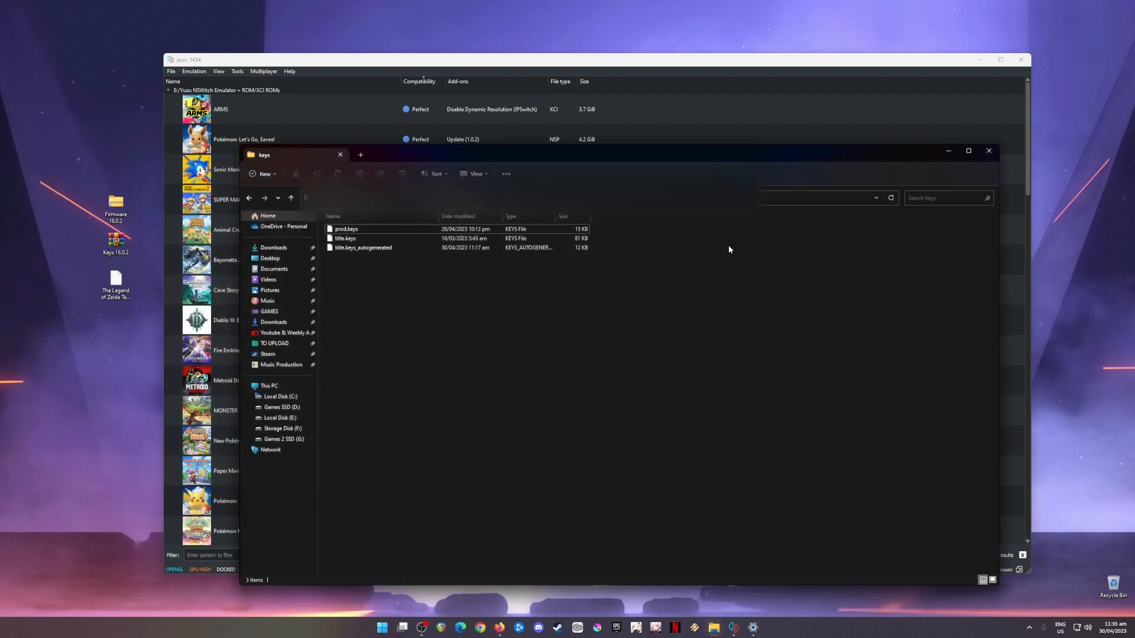
# Step: Open the yuzu folder from the emulator and navigate into nand, system, Contents and registered
pyautogui.click(988, 150)
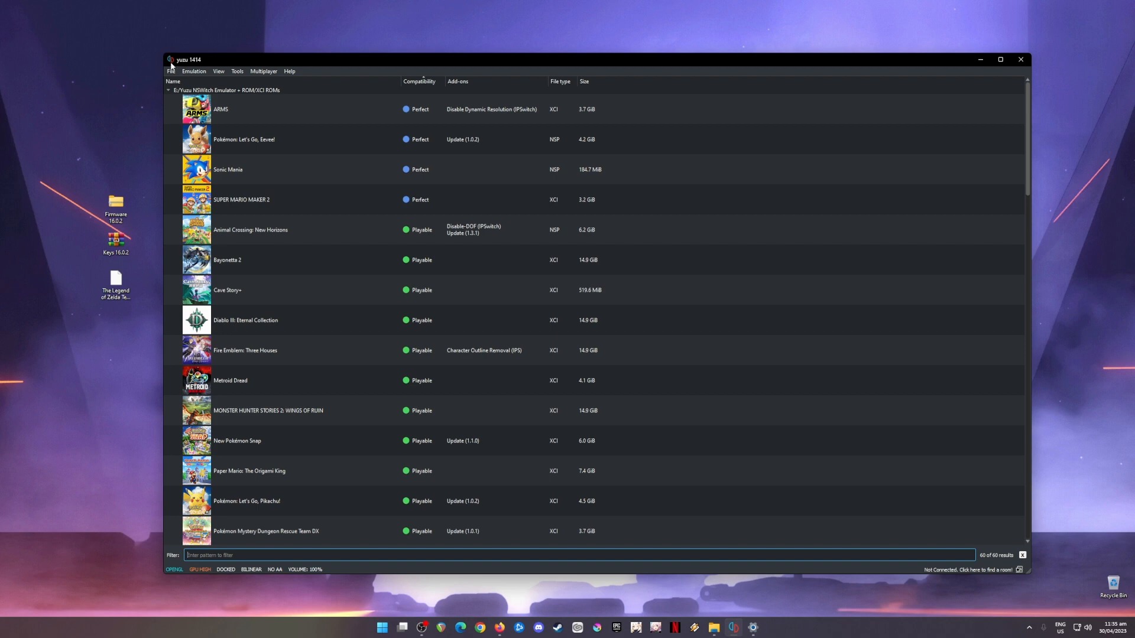
pyautogui.click(170, 60)
pyautogui.click(194, 64)
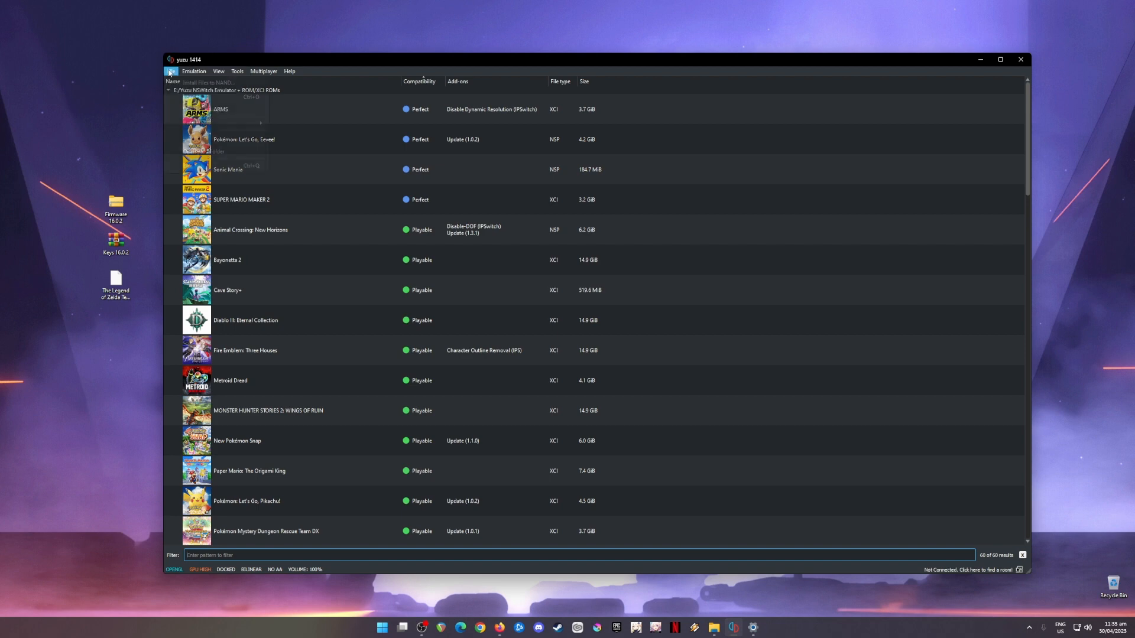
pyautogui.click(170, 71)
pyautogui.click(203, 151)
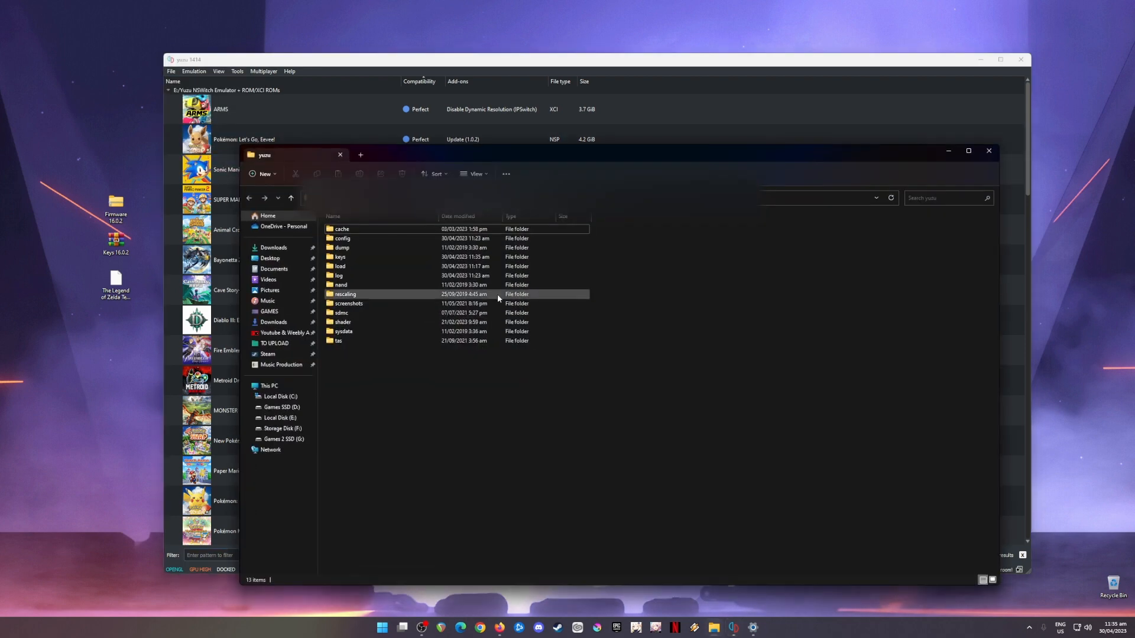
pyautogui.doubleClick(425, 285)
pyautogui.doubleClick(370, 229)
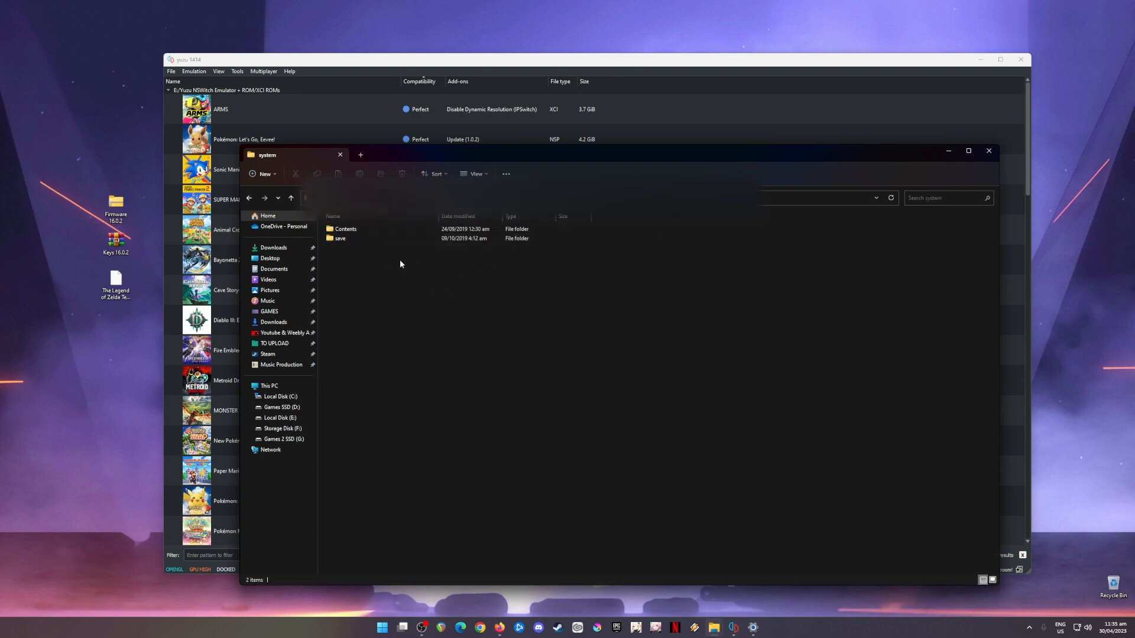
pyautogui.doubleClick(380, 229)
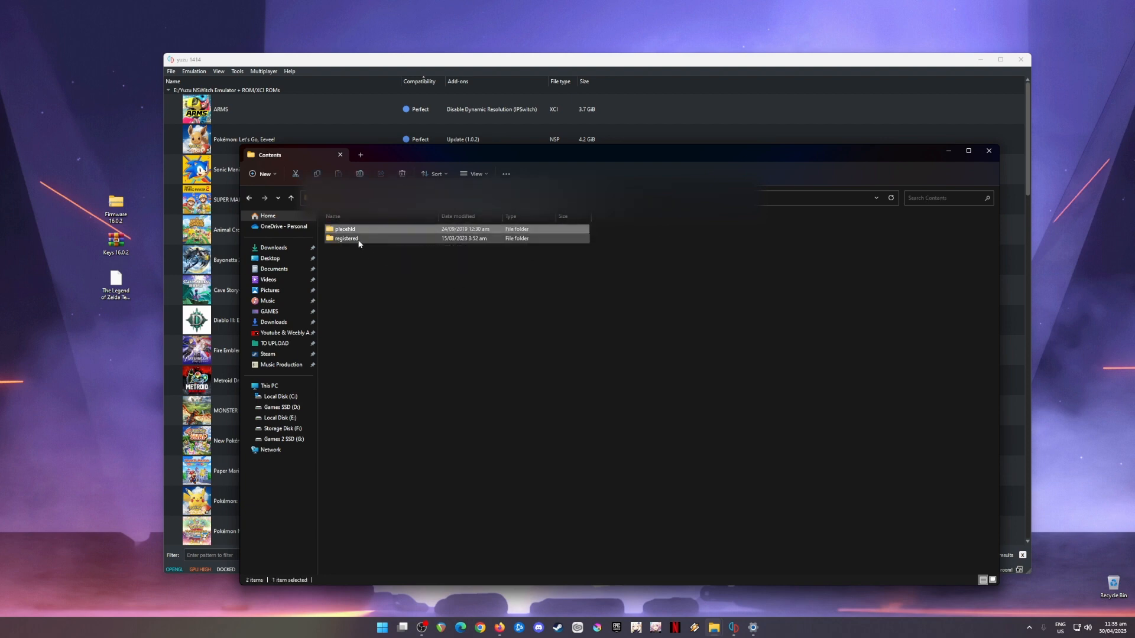
pyautogui.doubleClick(357, 239)
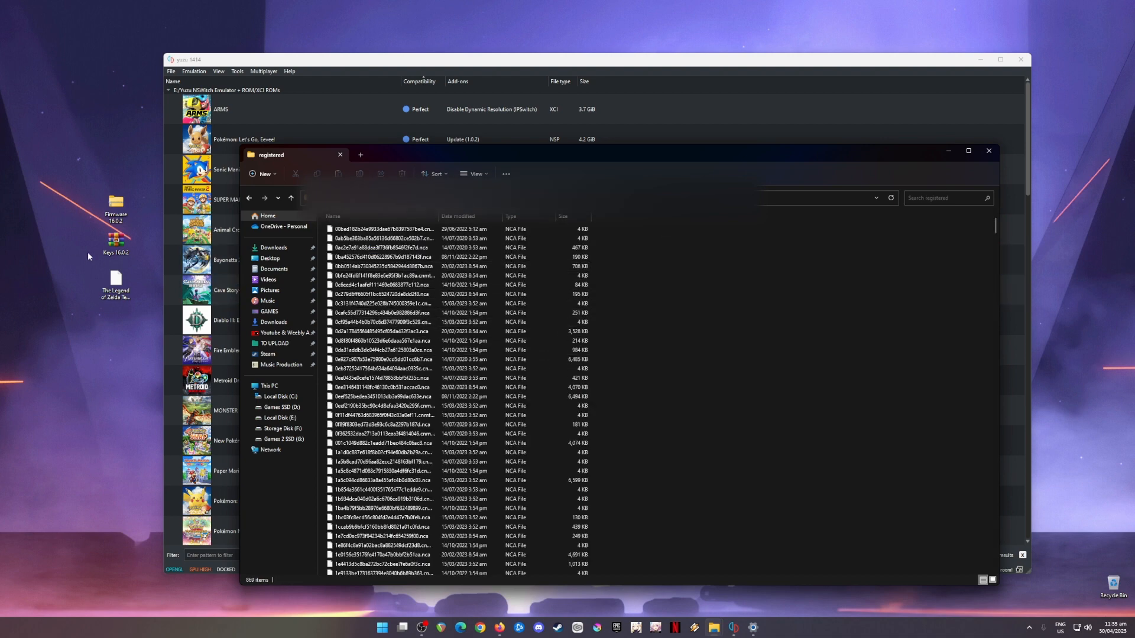
# Step: Copy all files from the Firmware 16.0.2 folder into the registered folder, replacing existing files, and close the window
pyautogui.doubleClick(115, 204)
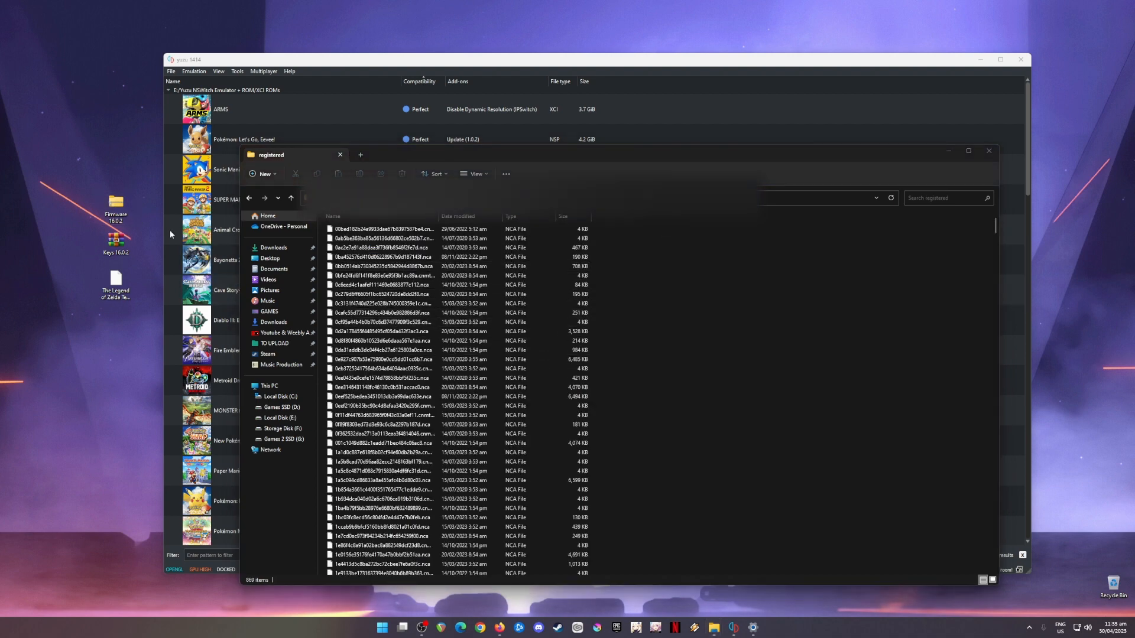
pyautogui.hotkey('ctrl', 'a')
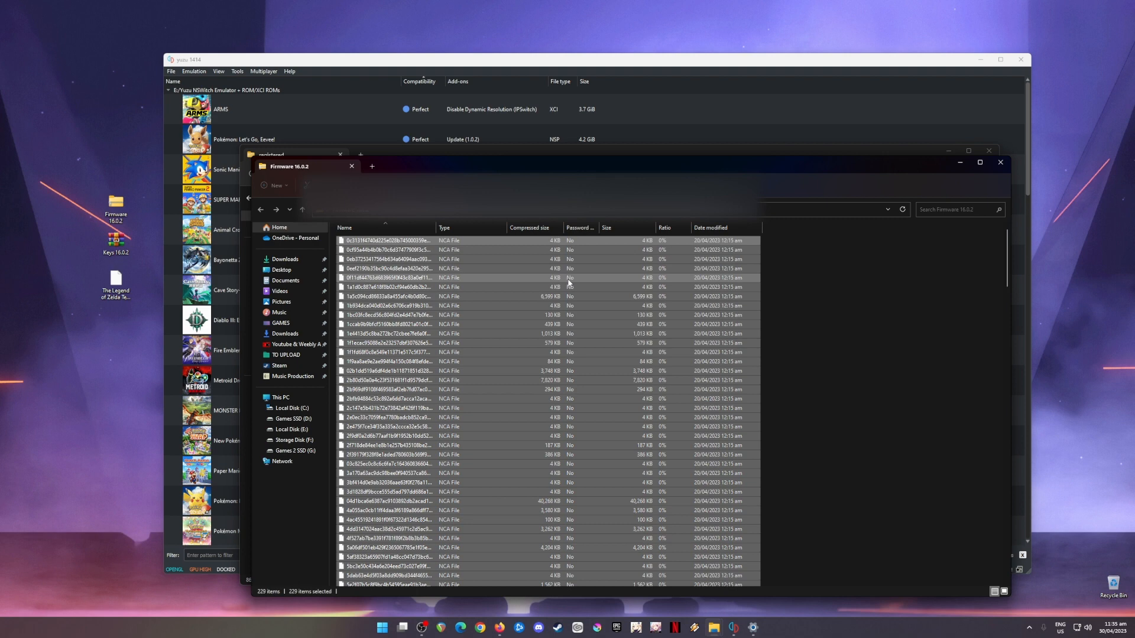
pyautogui.click(1000, 163)
pyautogui.rightClick(805, 257)
pyautogui.click(807, 268)
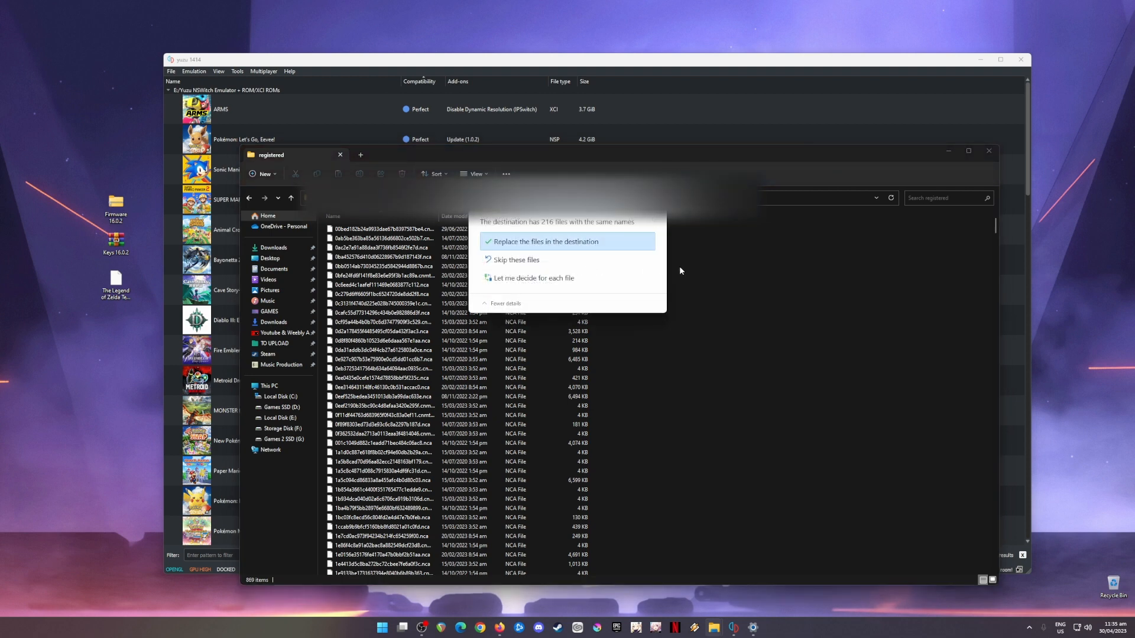
pyautogui.click(585, 249)
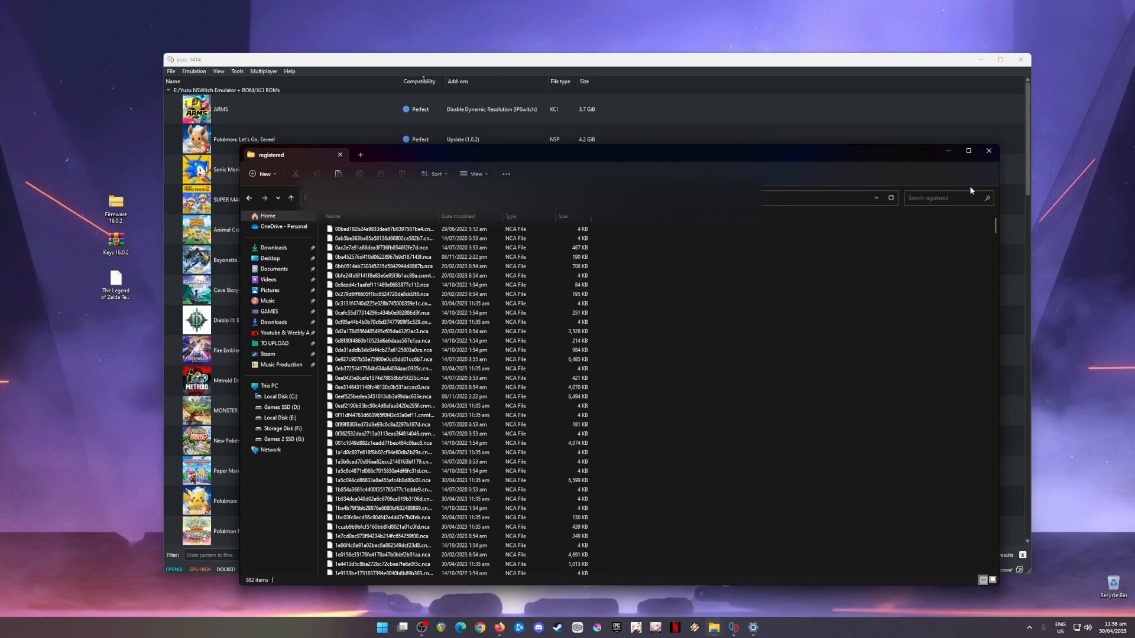
pyautogui.click(987, 155)
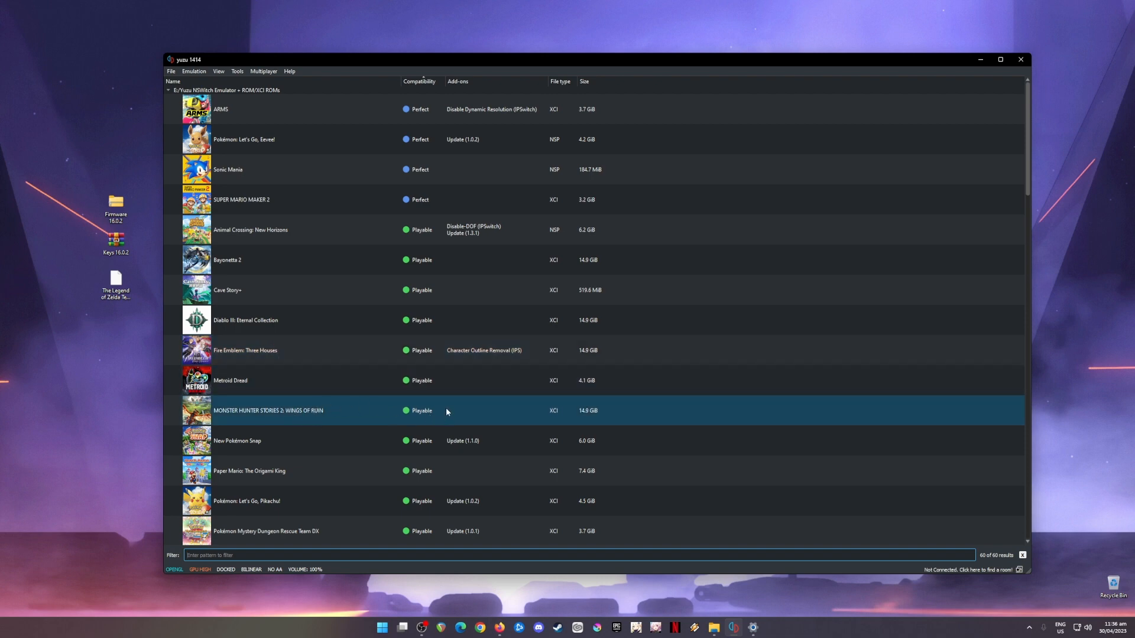
pyautogui.moveTo(91, 172); pyautogui.dragTo(147, 324)
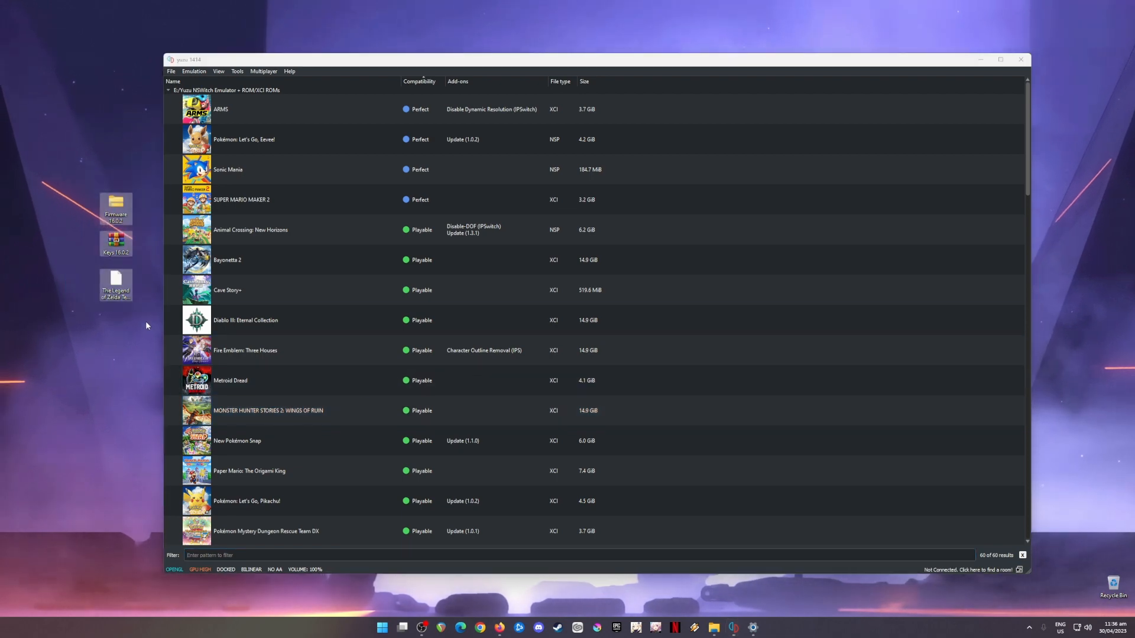
pyautogui.click(119, 301)
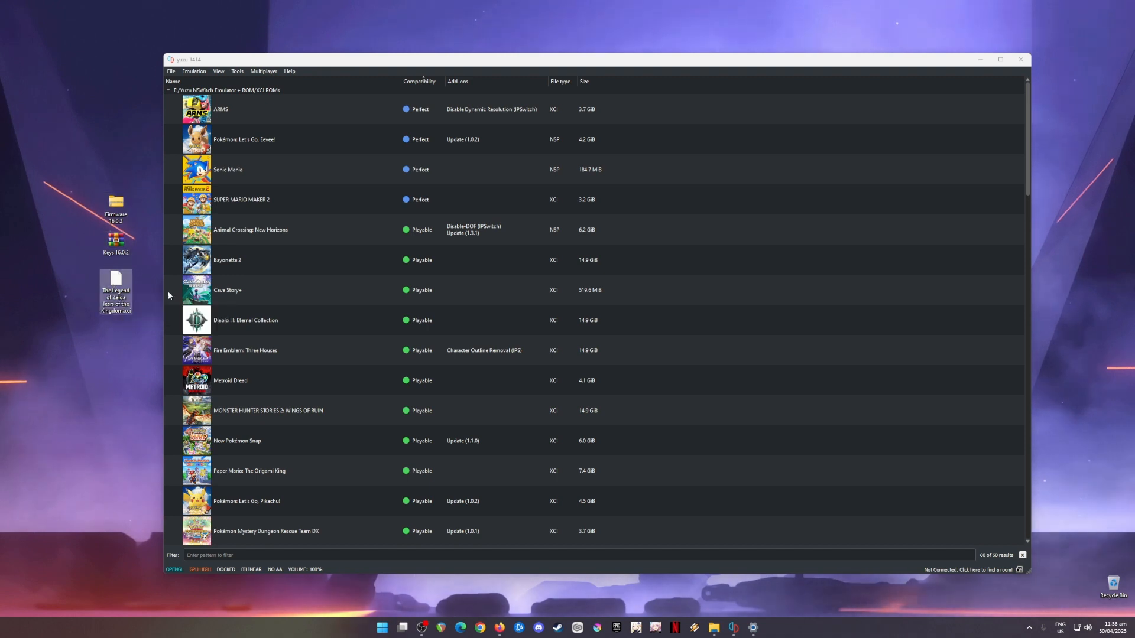
pyautogui.click(338, 298)
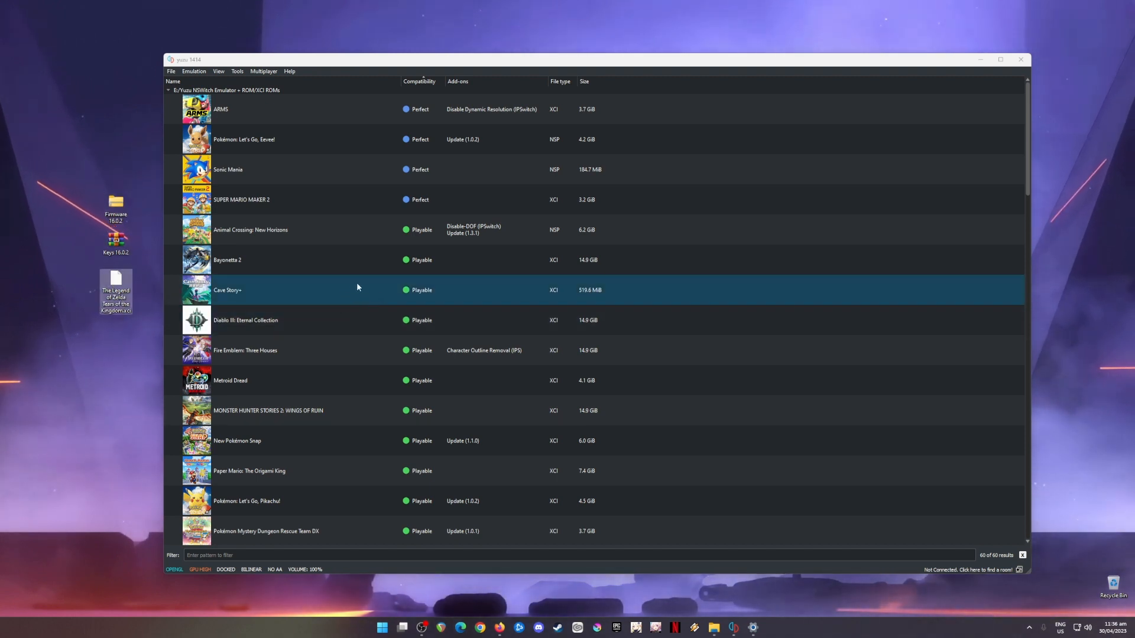
pyautogui.click(314, 249)
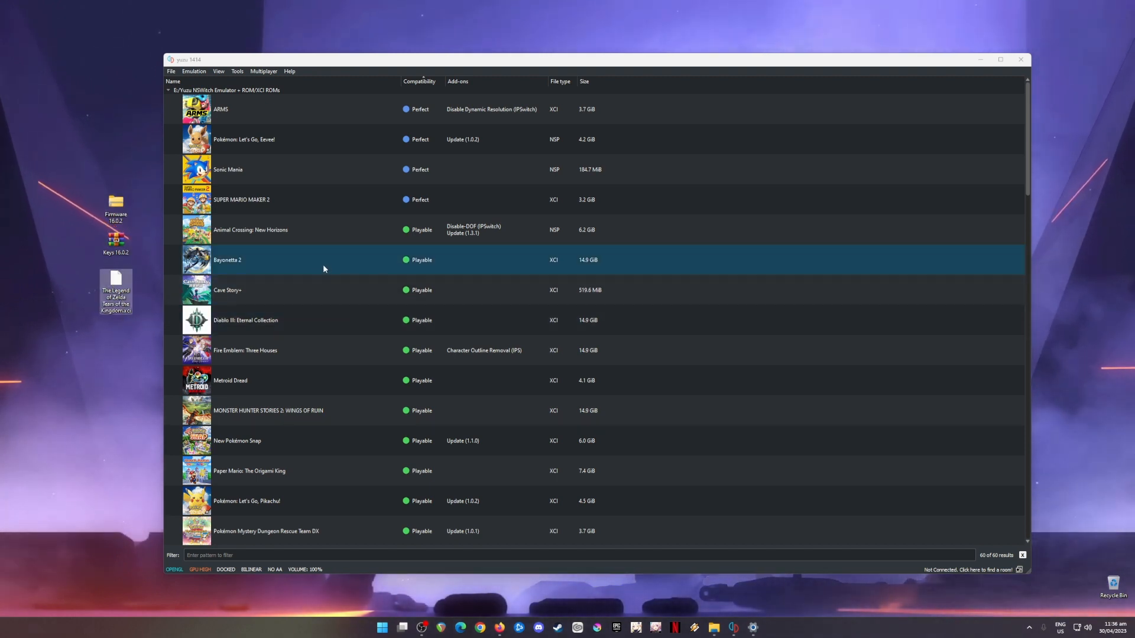
pyautogui.click(312, 280)
pyautogui.click(232, 144)
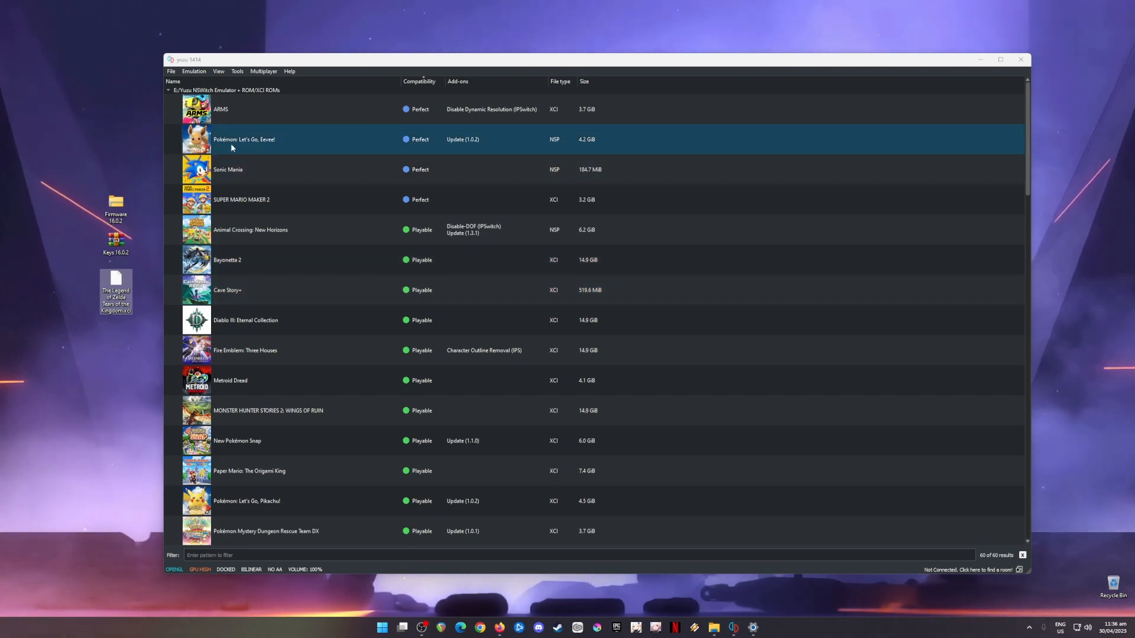
pyautogui.click(327, 161)
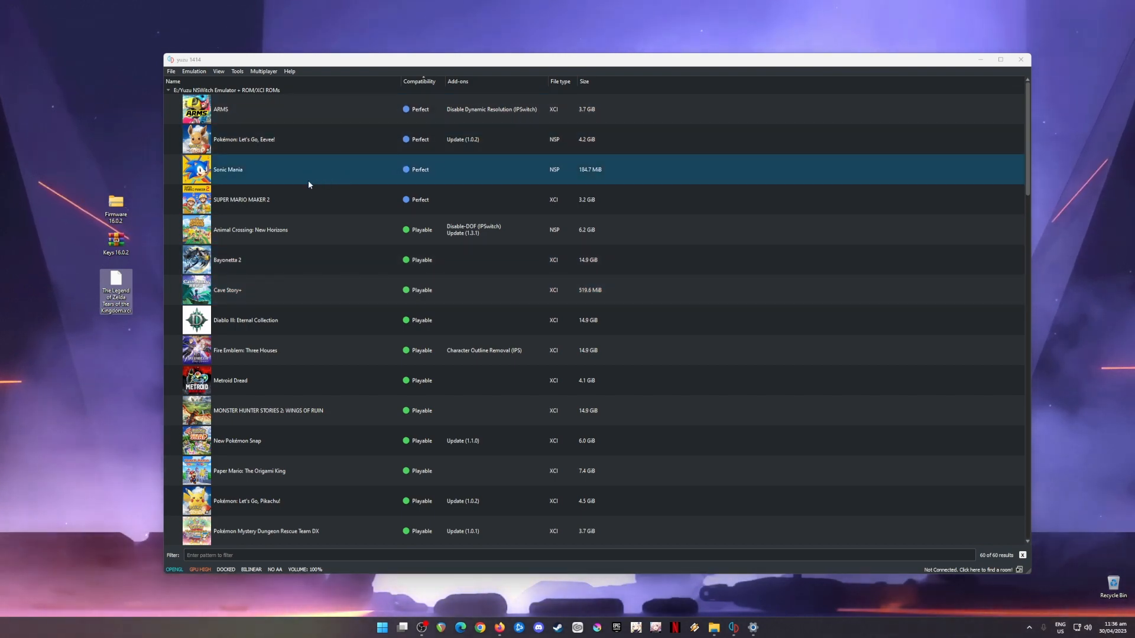
# Step: Open the emulator configuration and review the General, System, CPU and Graphics settings
pyautogui.click(234, 72)
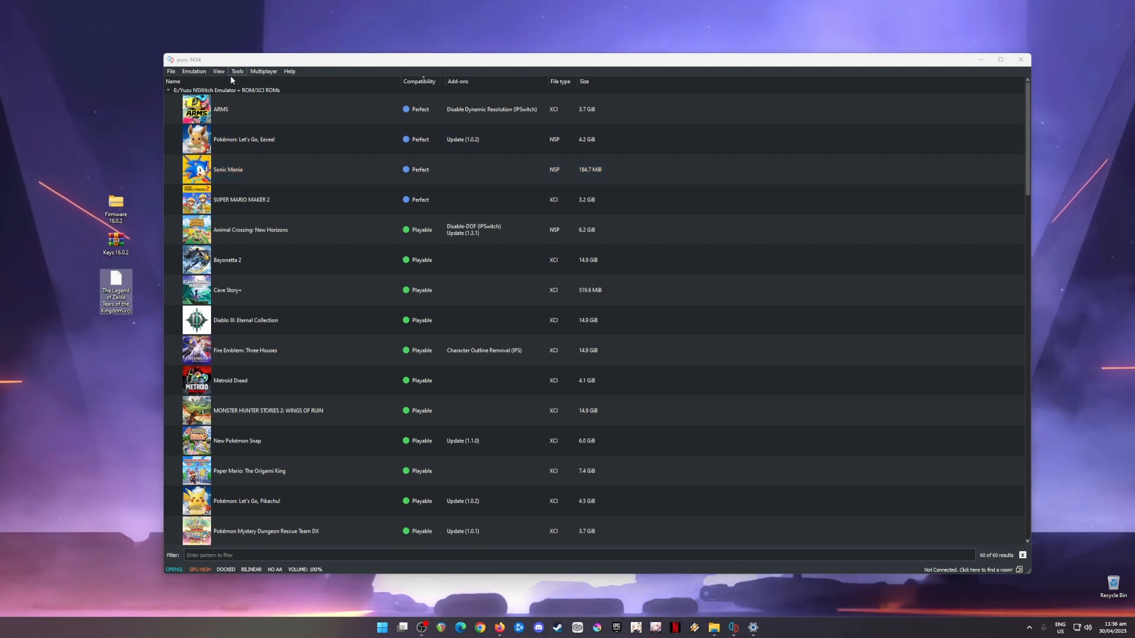
pyautogui.click(234, 74)
pyautogui.click(193, 72)
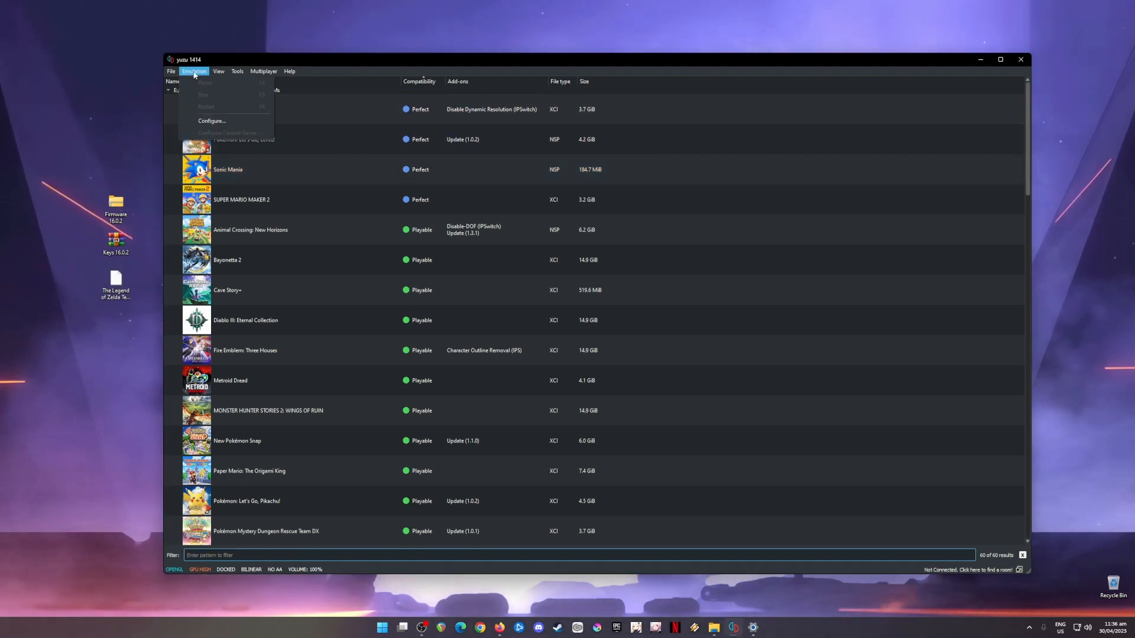
pyautogui.click(259, 121)
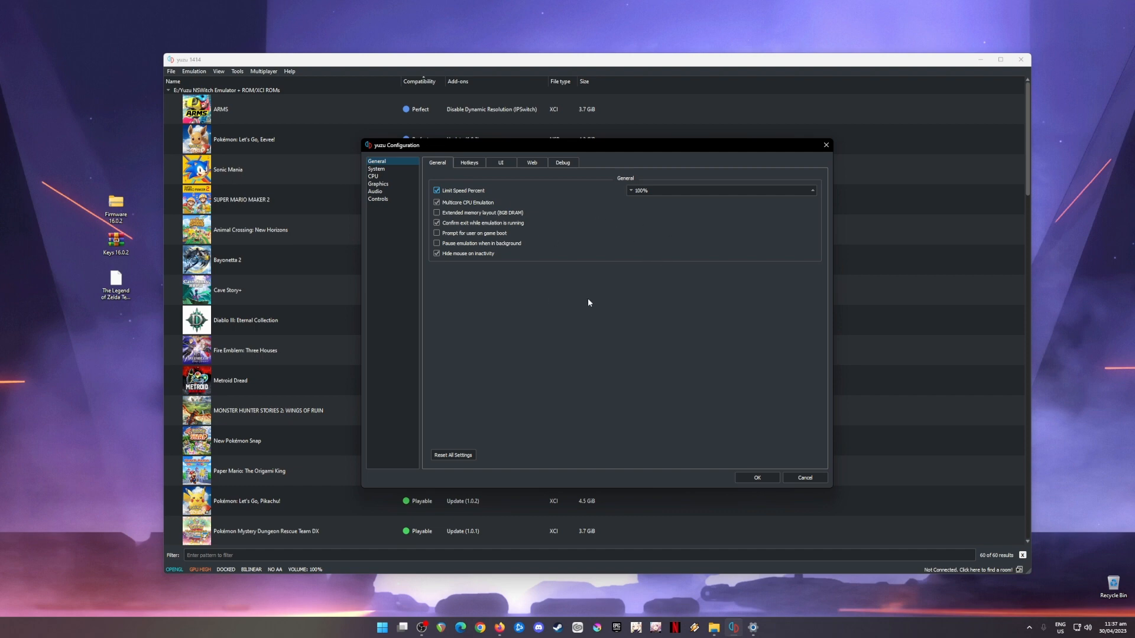
pyautogui.click(387, 169)
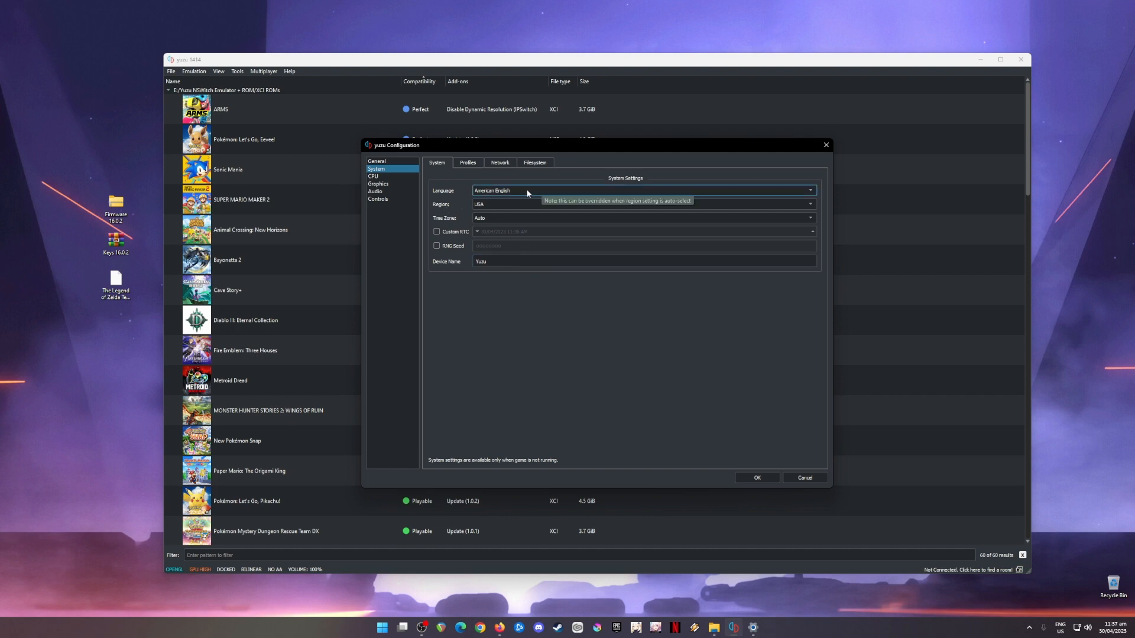
pyautogui.click(393, 177)
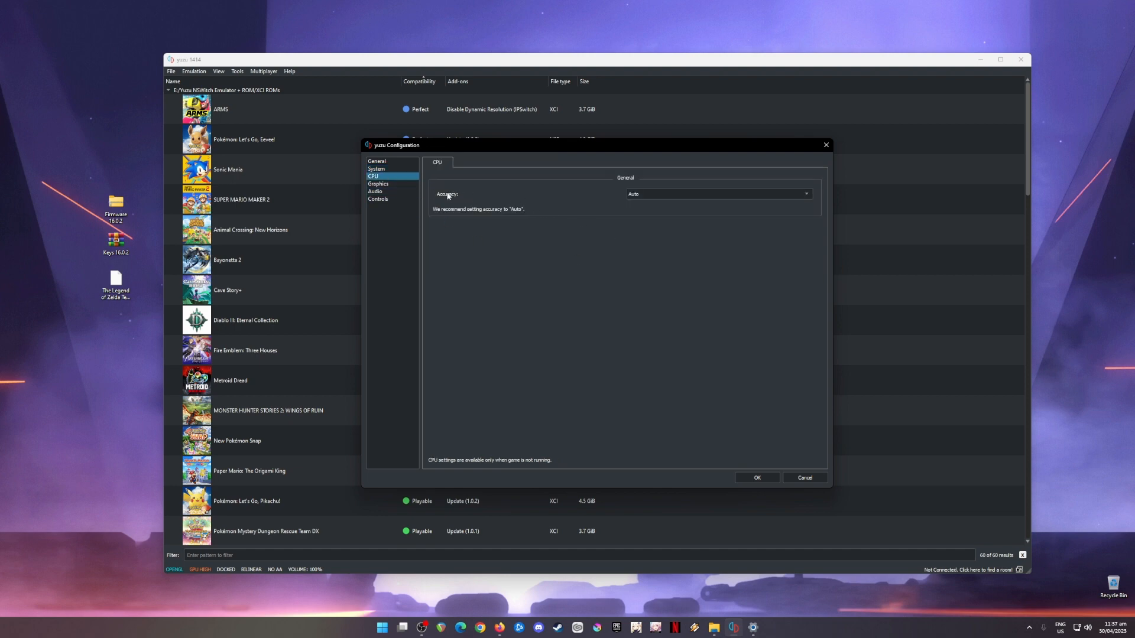
pyautogui.click(393, 184)
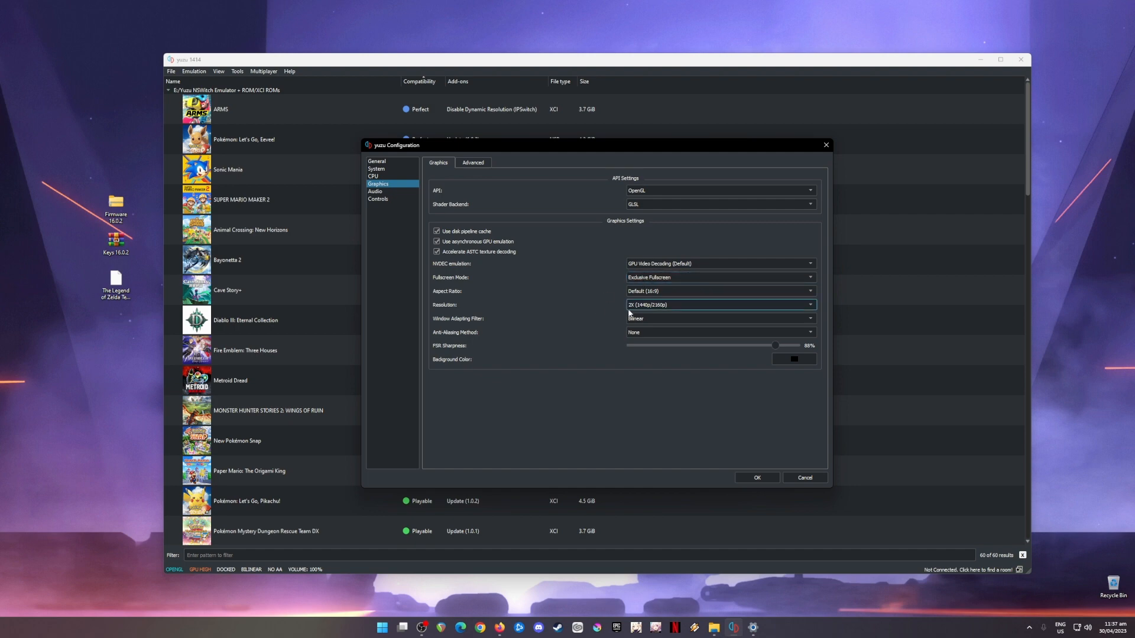
pyautogui.click(665, 307)
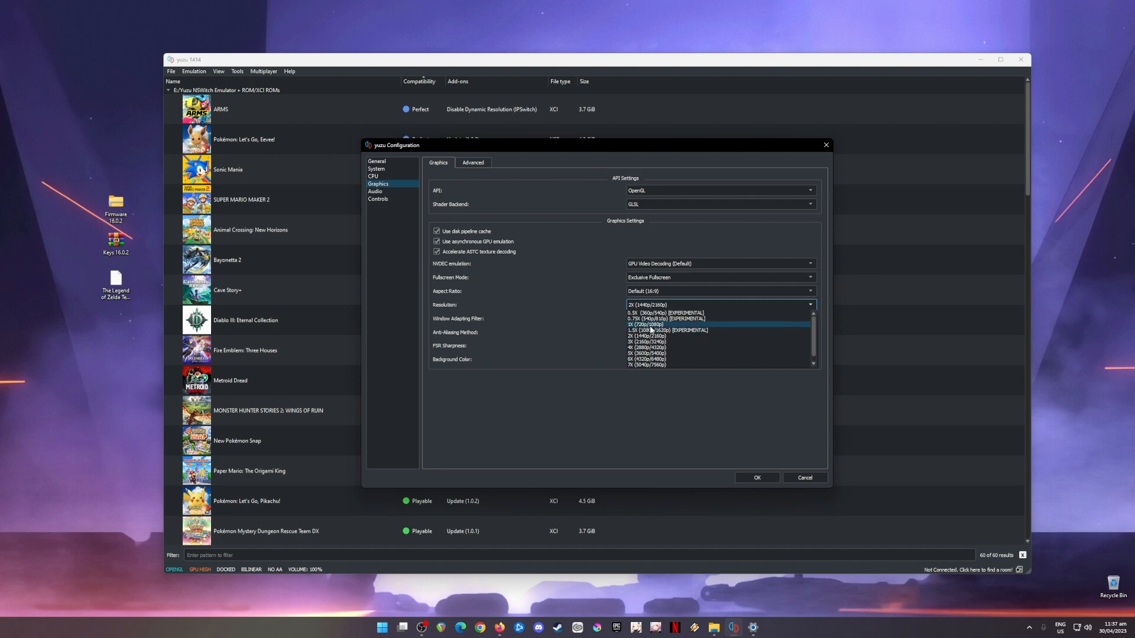
pyautogui.click(580, 249)
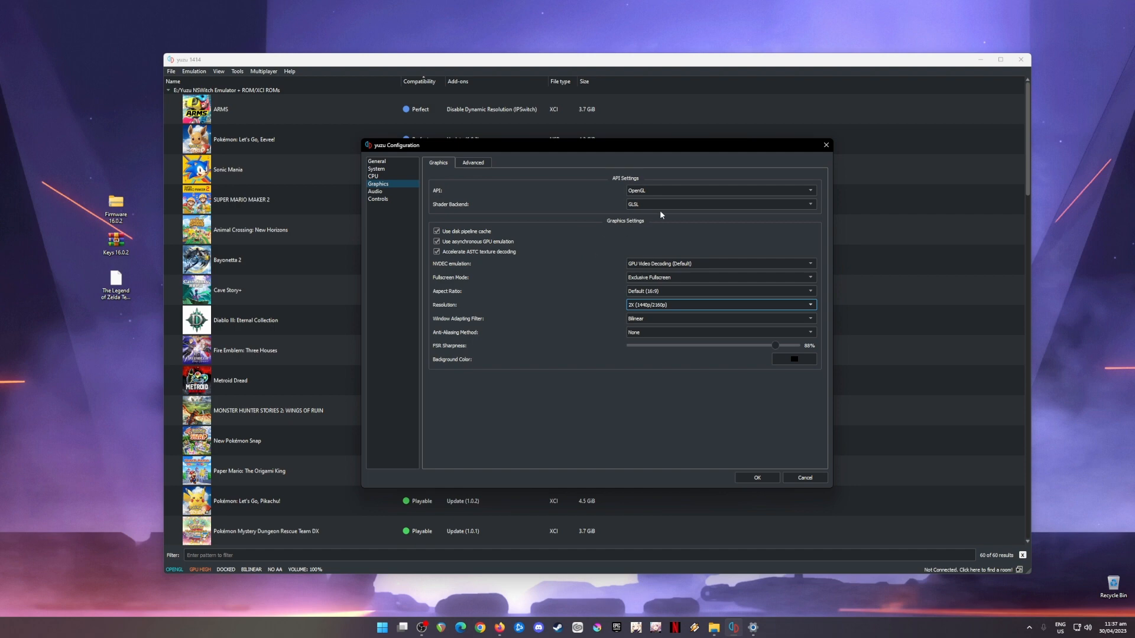
# Step: Switch the graphics API to Vulkan and back to OpenGL
pyautogui.click(637, 191)
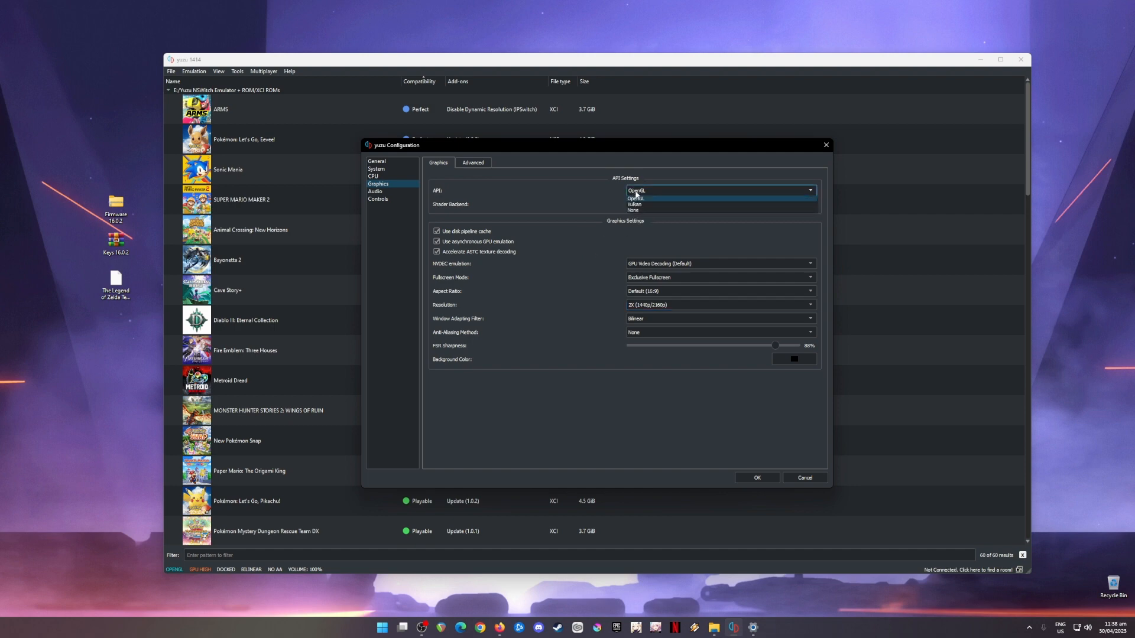
pyautogui.click(634, 205)
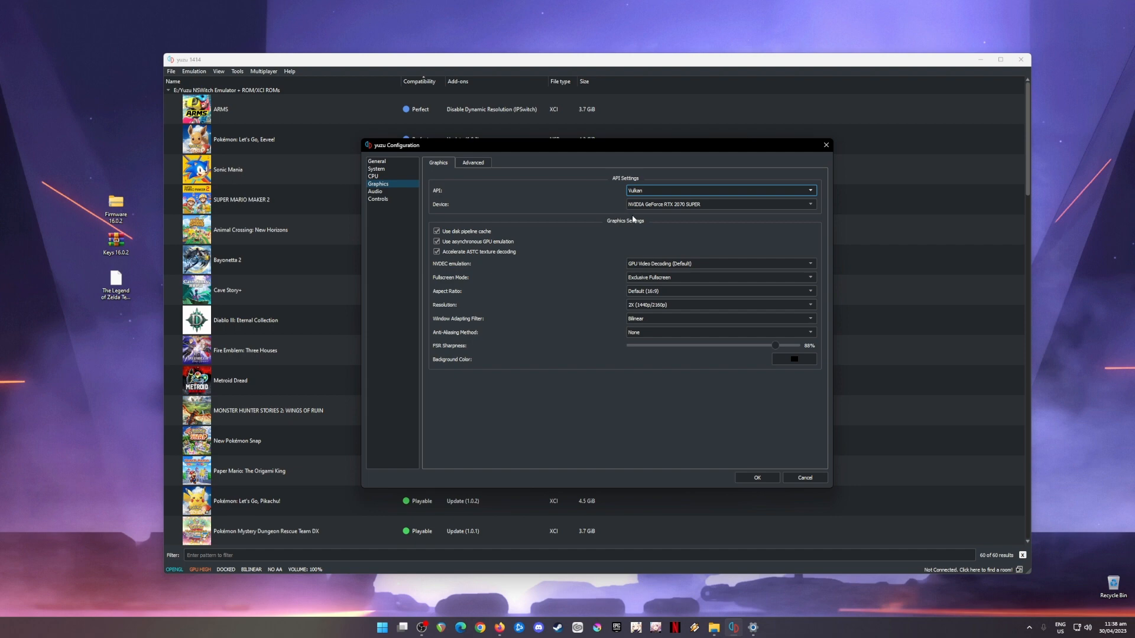
pyautogui.click(640, 192)
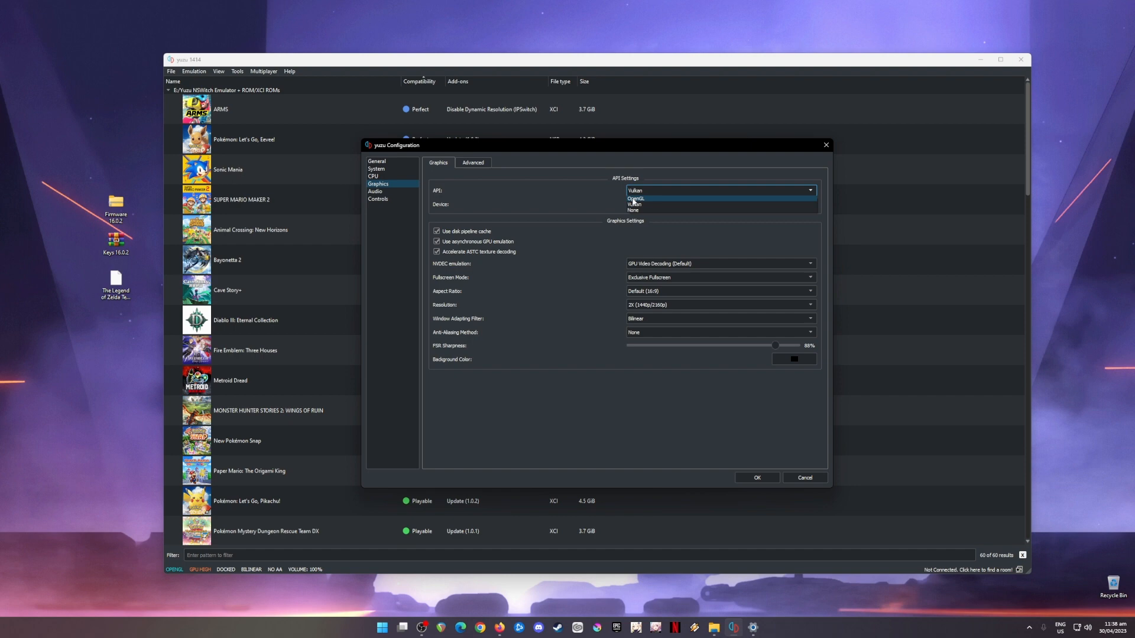
pyautogui.click(634, 199)
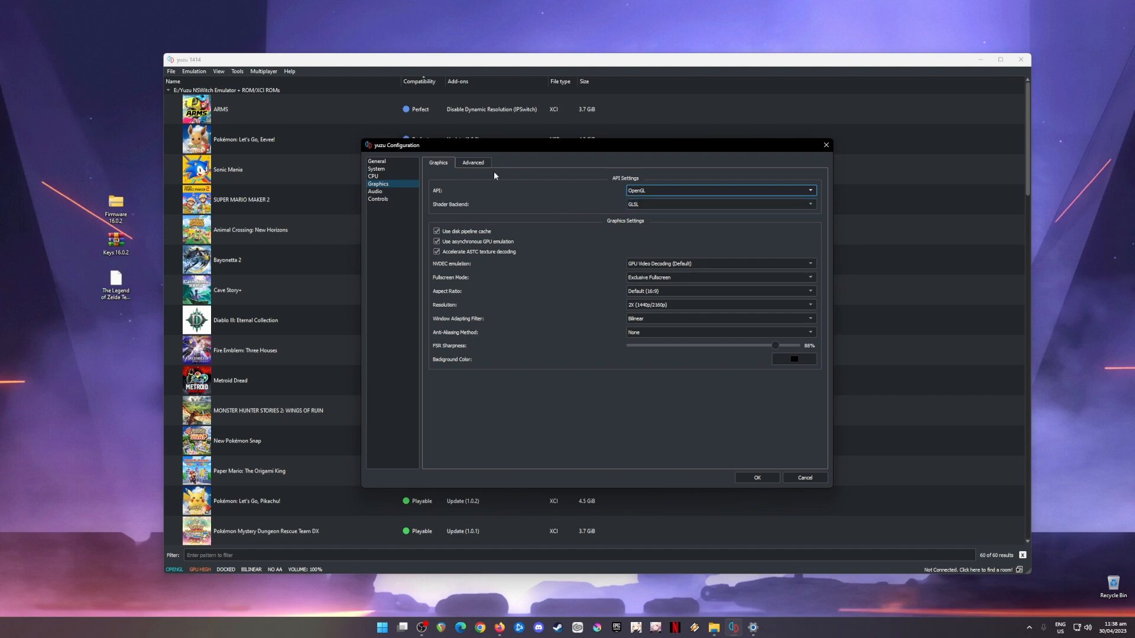
# Step: Review the Advanced graphics, Audio and Controls settings and close the configuration with OK
pyautogui.click(474, 164)
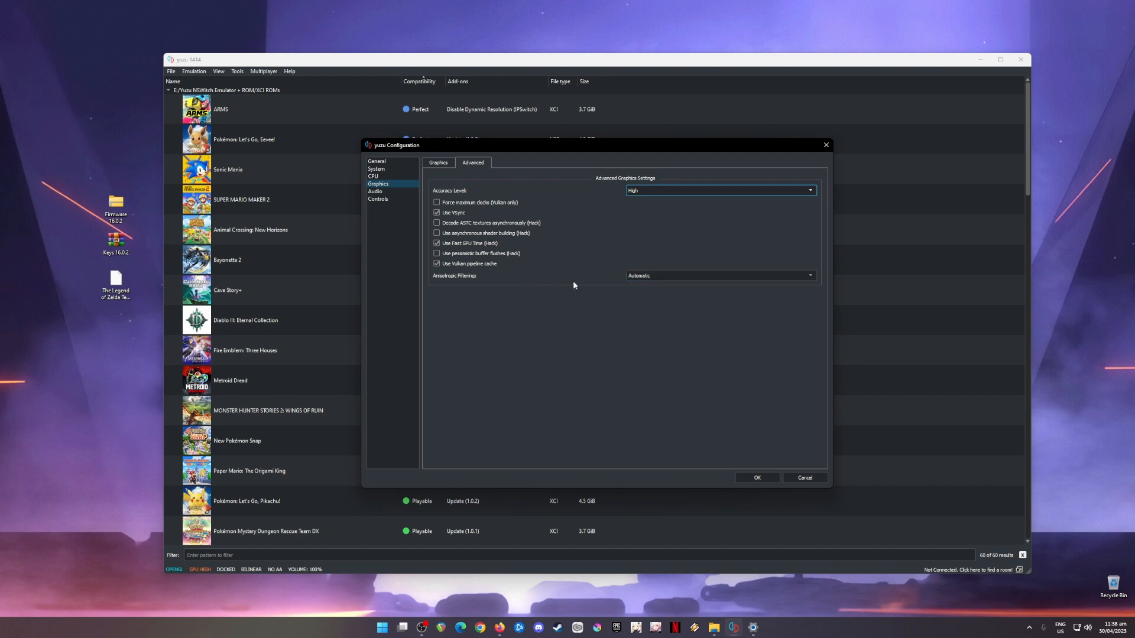
pyautogui.click(387, 193)
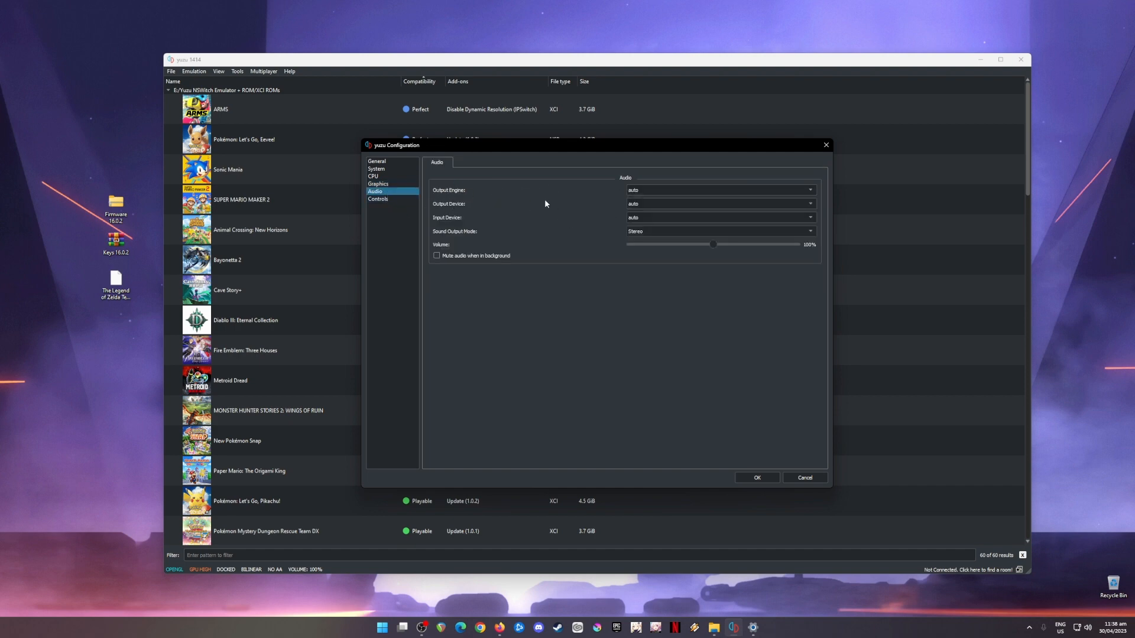
pyautogui.click(393, 199)
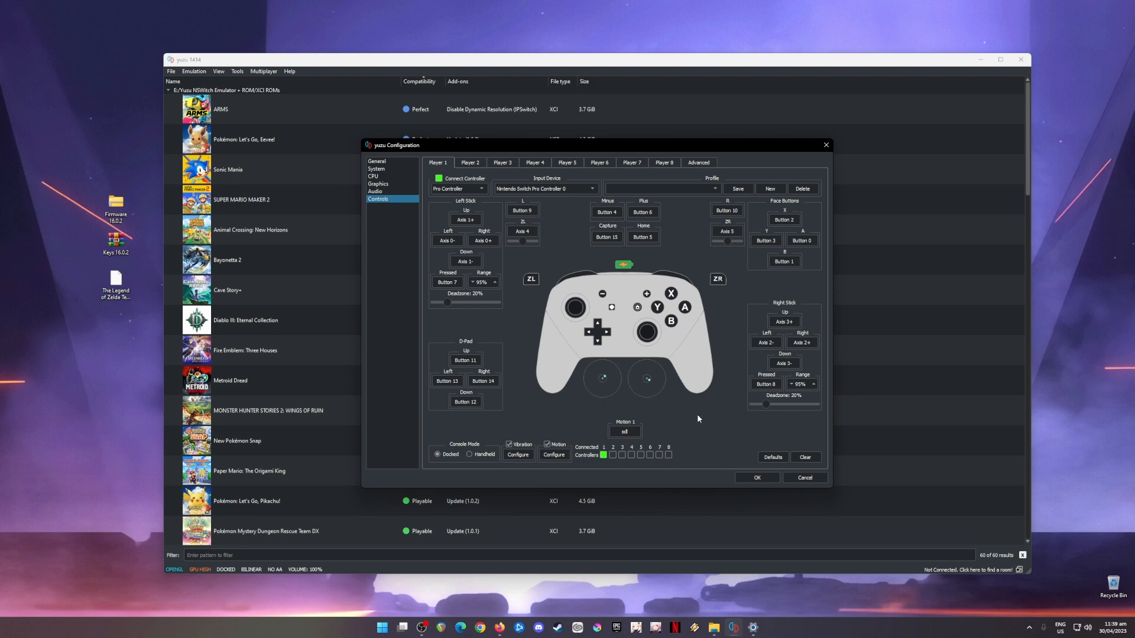
pyautogui.click(757, 478)
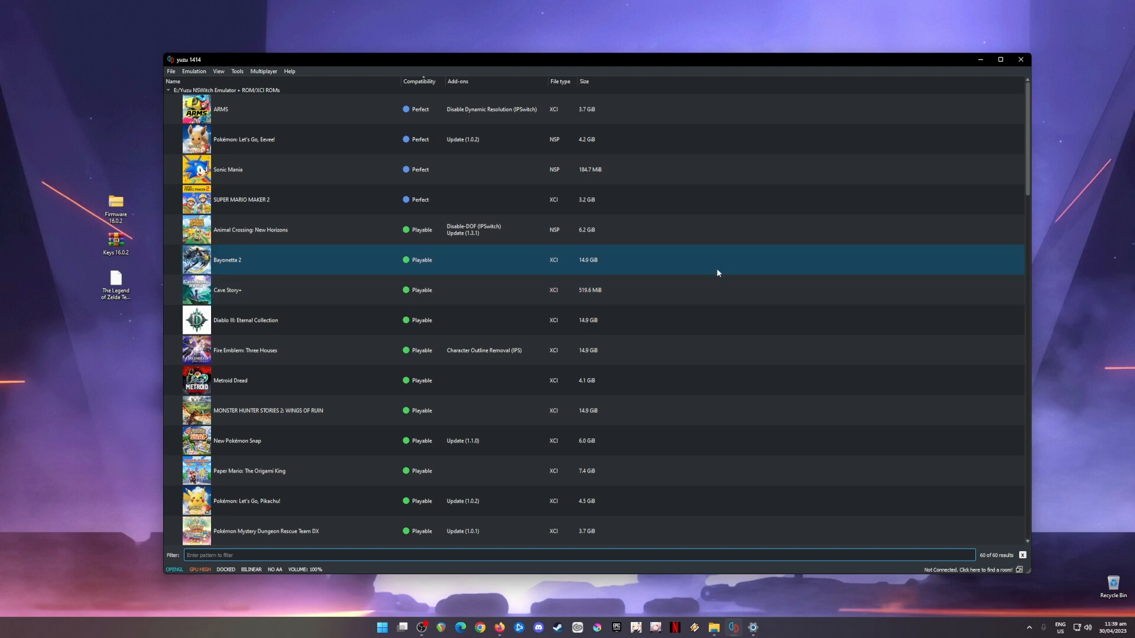
pyautogui.click(116, 282)
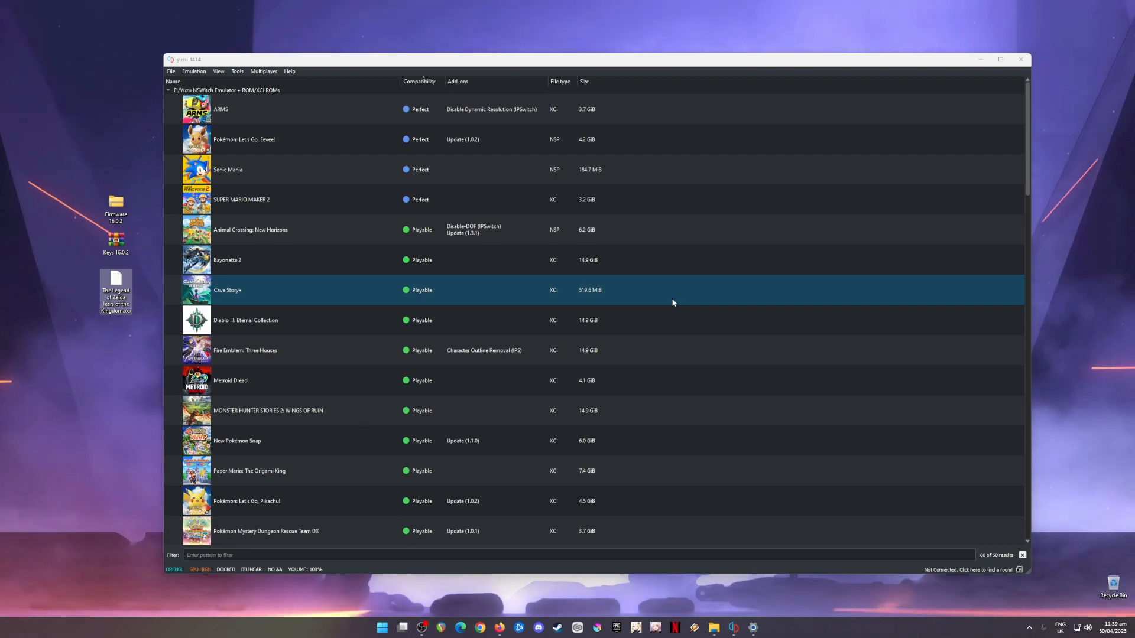
pyautogui.click(980, 60)
pyautogui.click(885, 125)
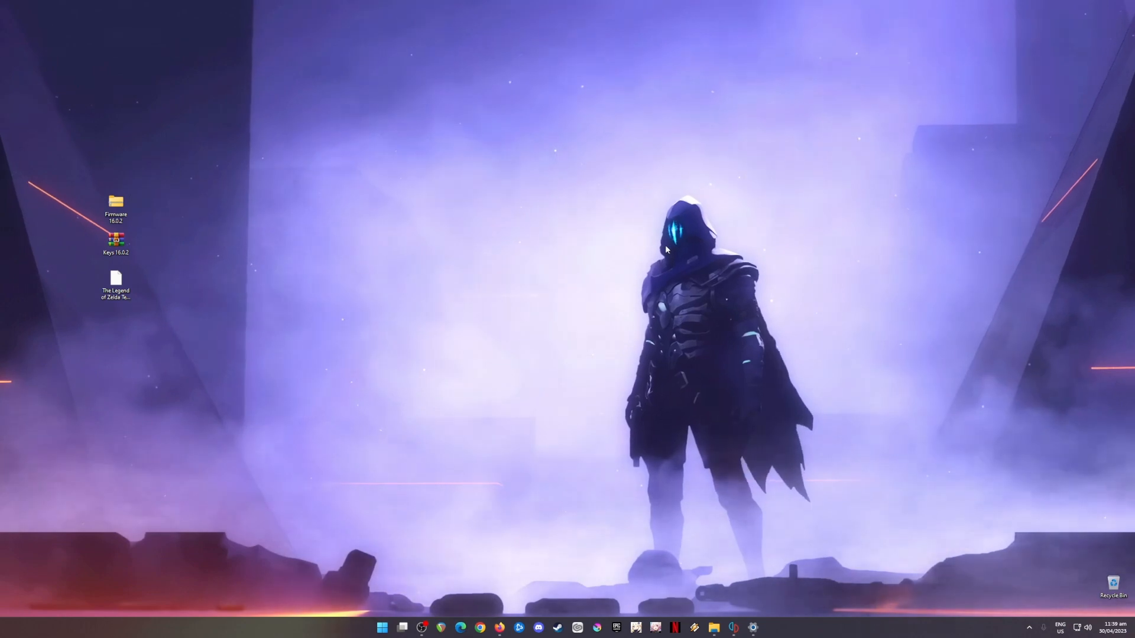
pyautogui.click(116, 286)
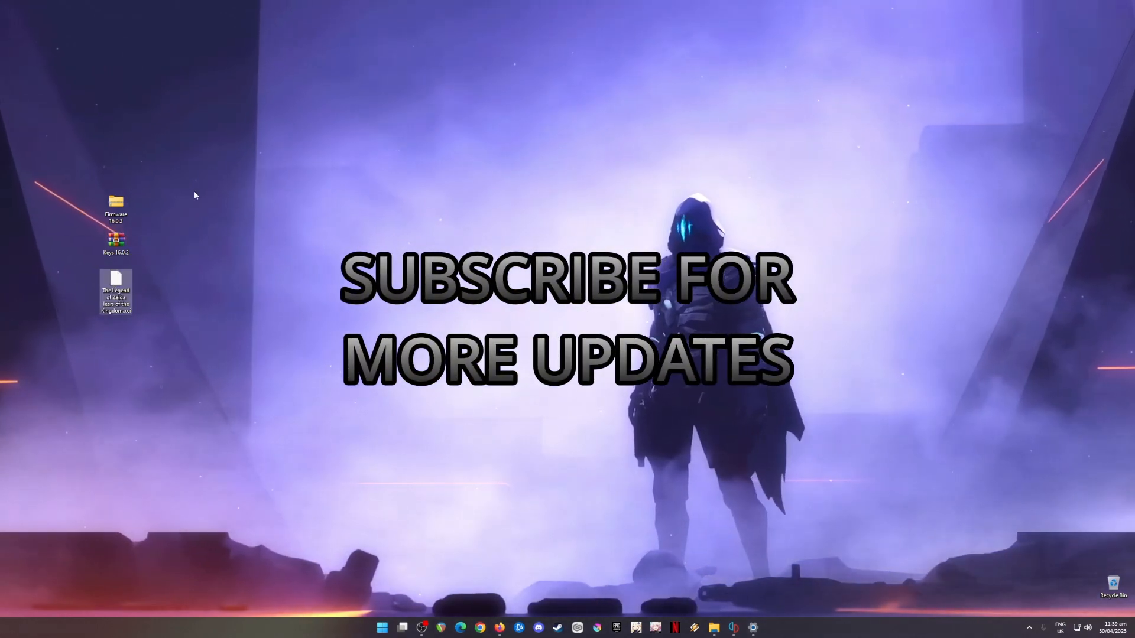
pyautogui.moveTo(181, 162); pyautogui.dragTo(80, 352)
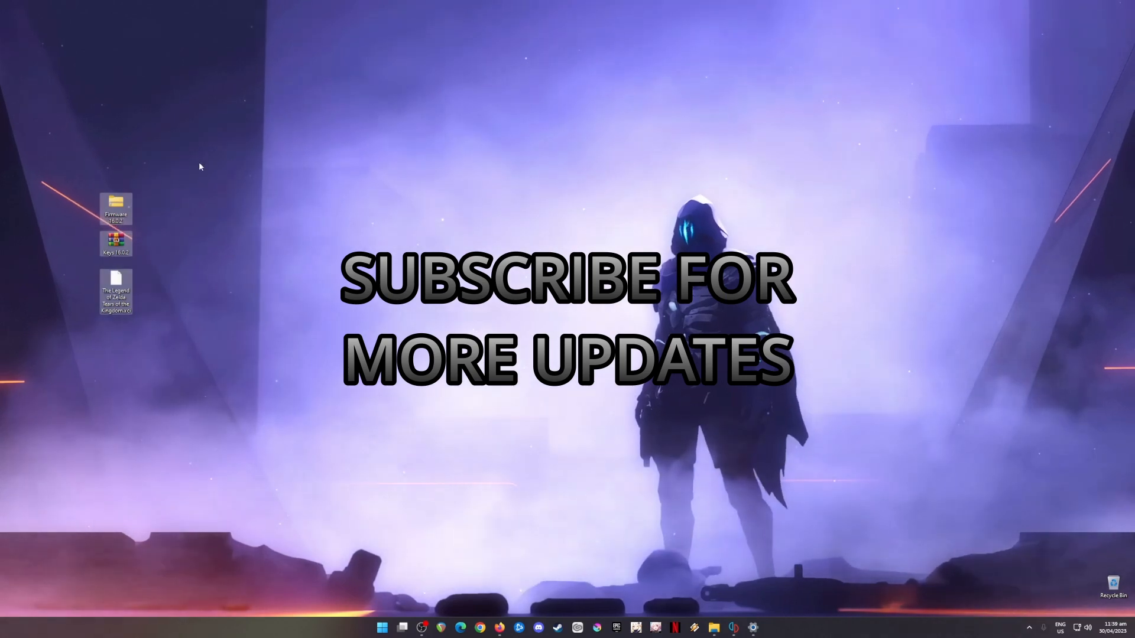
pyautogui.moveTo(198, 162); pyautogui.dragTo(86, 347)
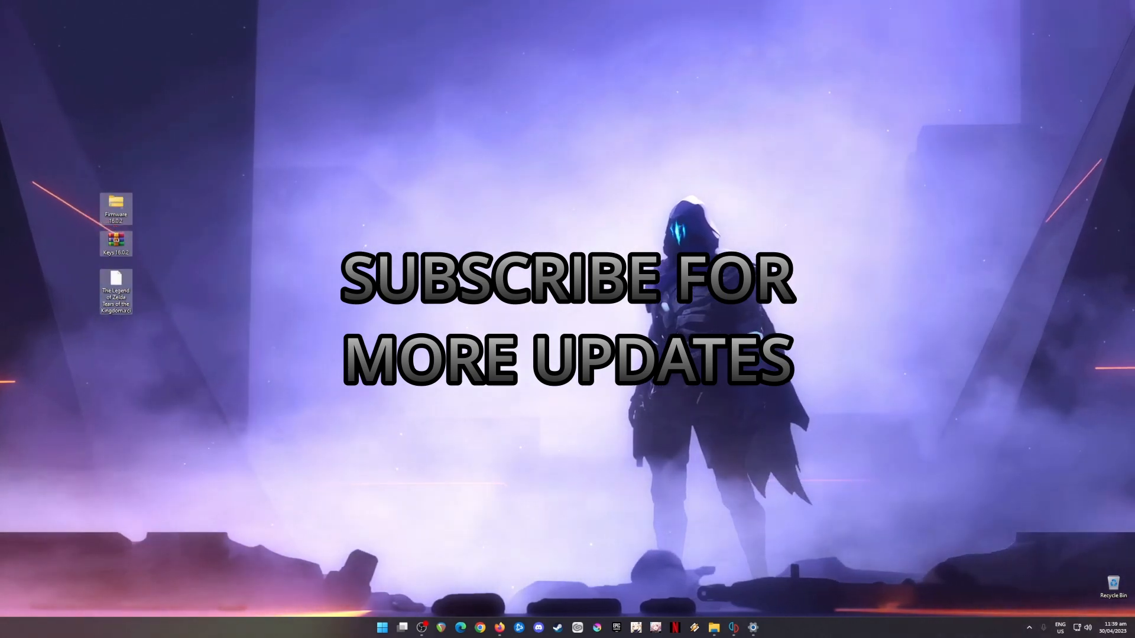